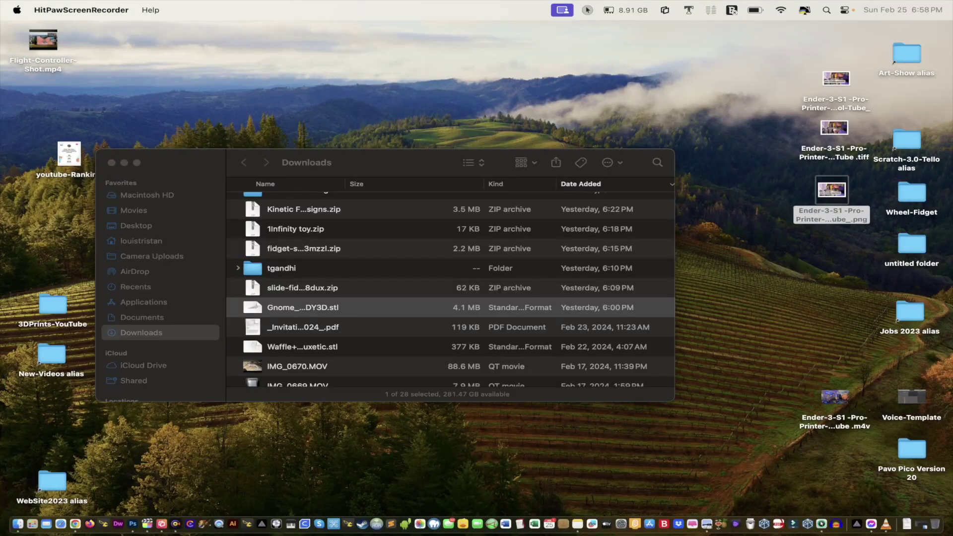
Open the gnome STL from Downloads in UltiMaker Cura and scale the model uniformly to 30%
{"action": "left_click_drag", "start_coordinate": [278, 307], "coordinate": [304, 521]}
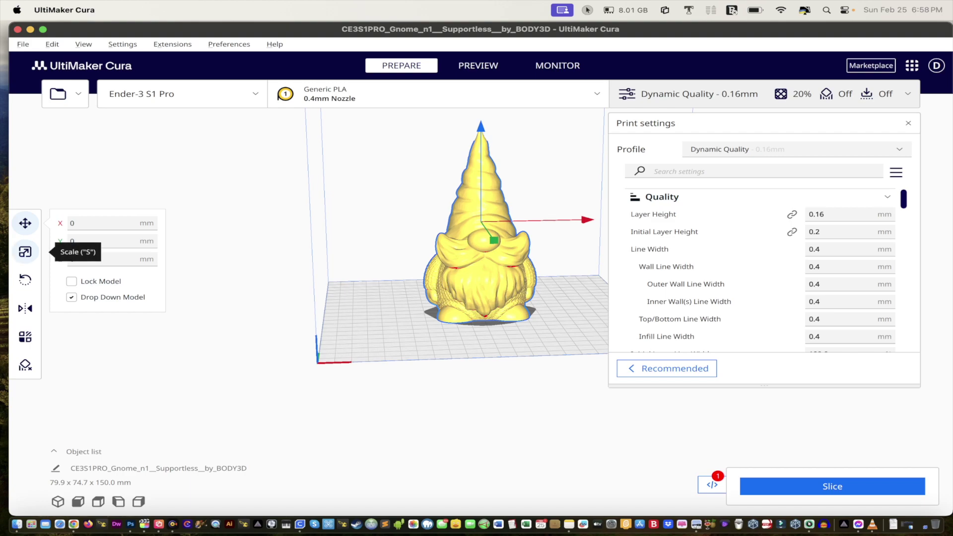
{"action": "left_click", "coordinate": [25, 252]}
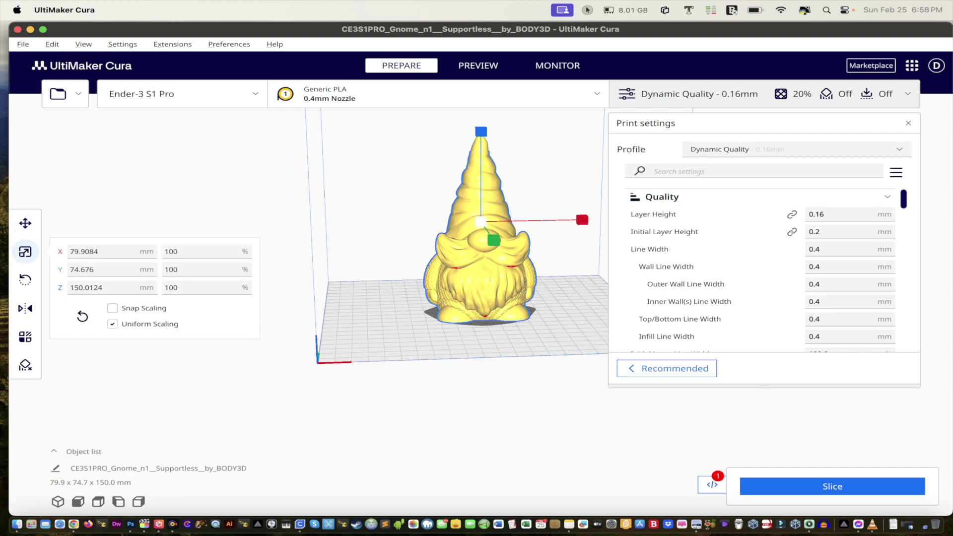
{"action": "left_click_drag", "start_coordinate": [178, 251], "coordinate": [164, 252]}
{"action": "type", "text": "30"}
{"action": "key", "text": "Return"}
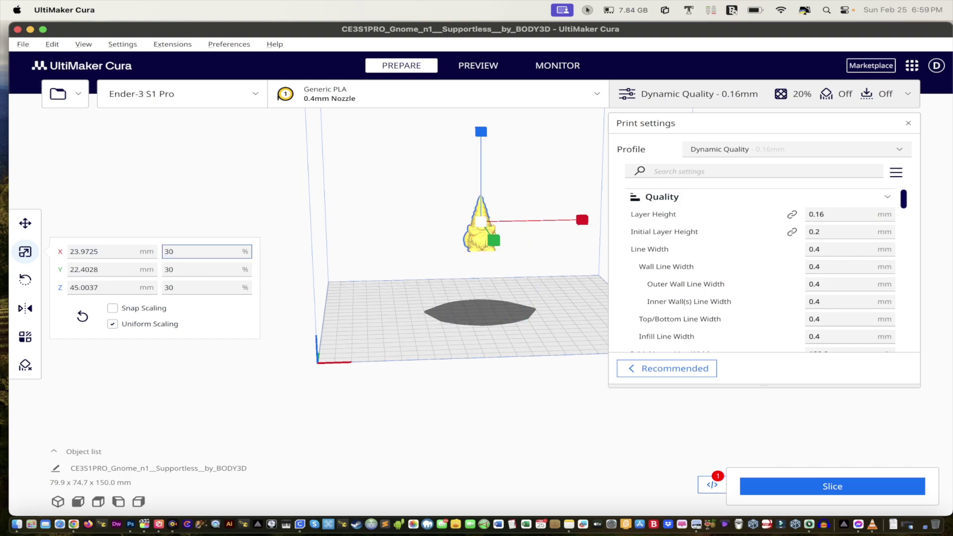
{"action": "key", "text": "Escape"}
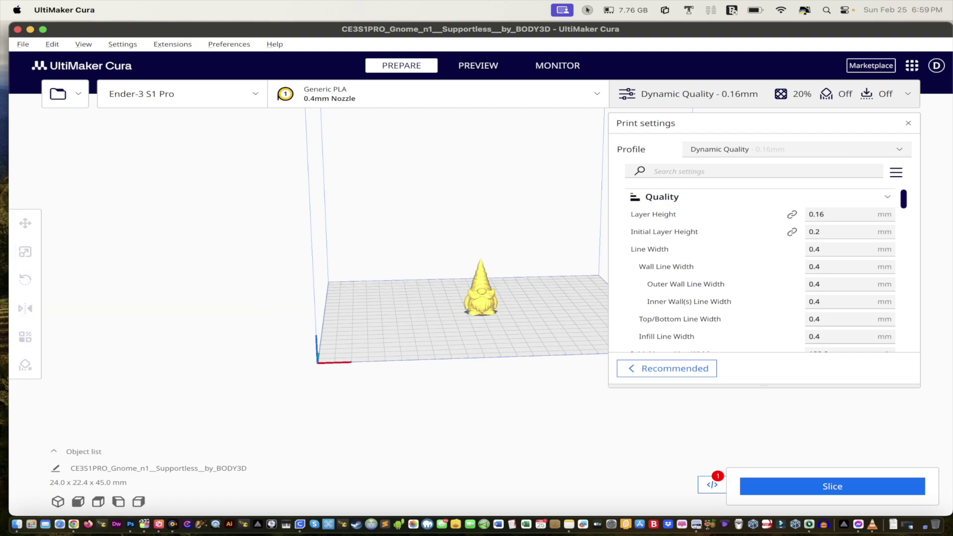
{"action": "left_click", "coordinate": [483, 297]}
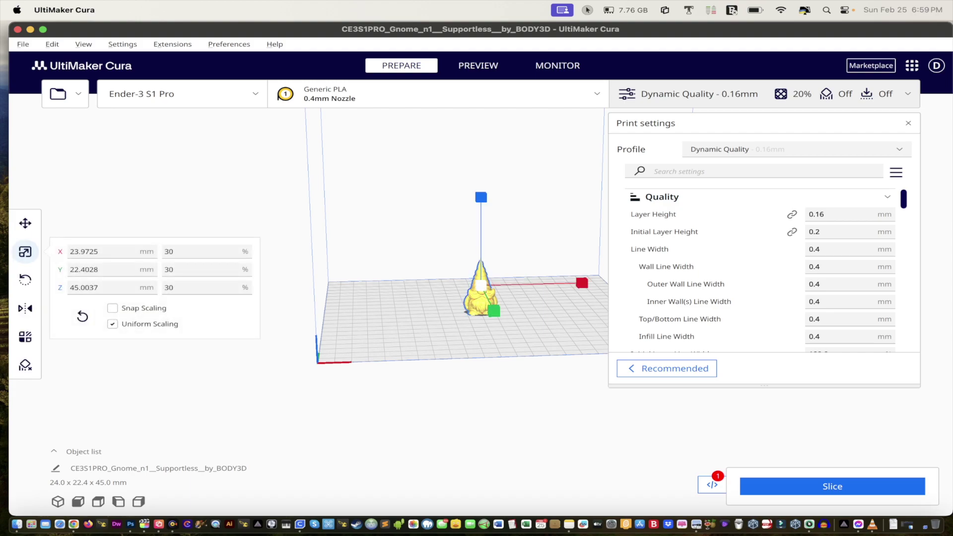
Enable support generation in the print settings and set the support structure to Tree
{"action": "scroll", "coordinate": [760, 270], "scroll_direction": "down", "scroll_amount": 5}
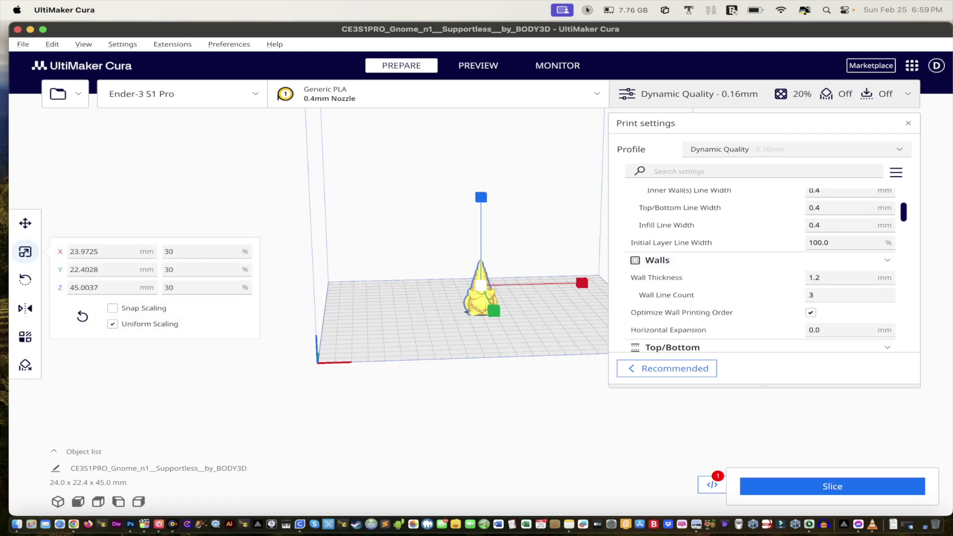
{"action": "scroll", "coordinate": [760, 270], "scroll_direction": "down", "scroll_amount": 8}
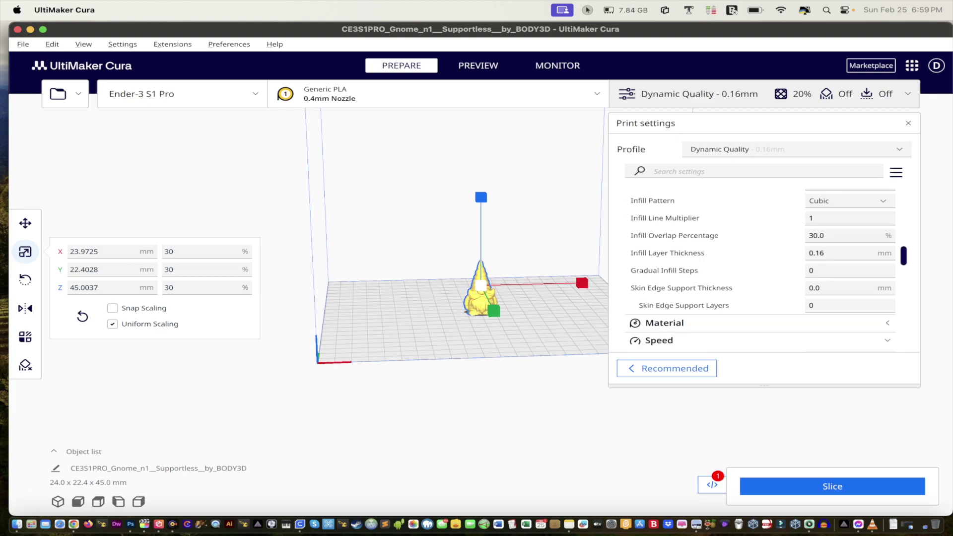
{"action": "scroll", "coordinate": [759, 270], "scroll_direction": "down", "scroll_amount": 5}
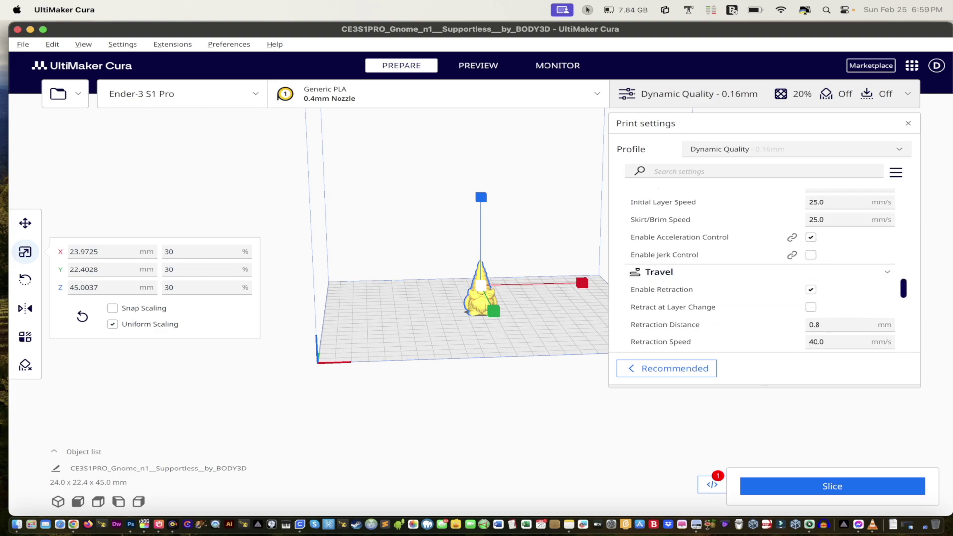
{"action": "scroll", "coordinate": [760, 271], "scroll_direction": "down", "scroll_amount": 5}
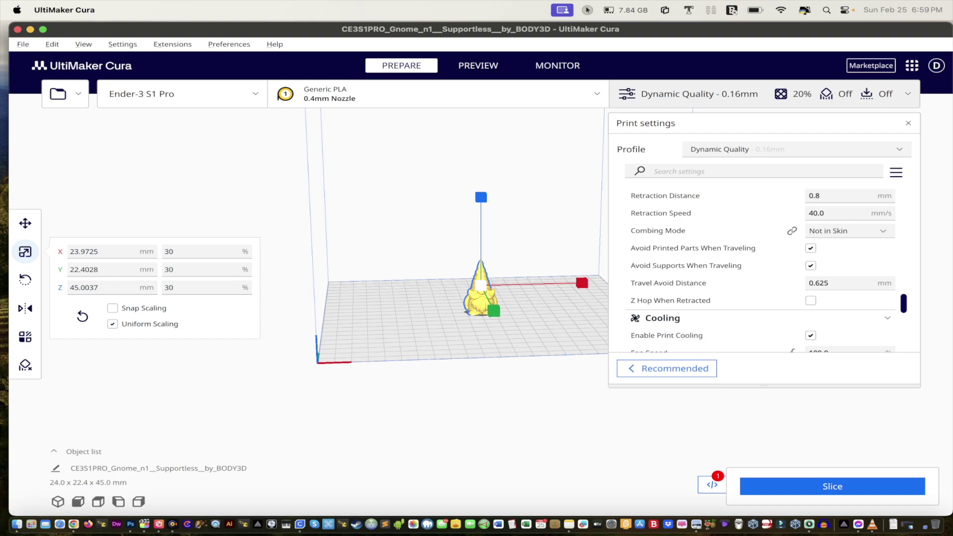
{"action": "scroll", "coordinate": [760, 270], "scroll_direction": "down", "scroll_amount": 6}
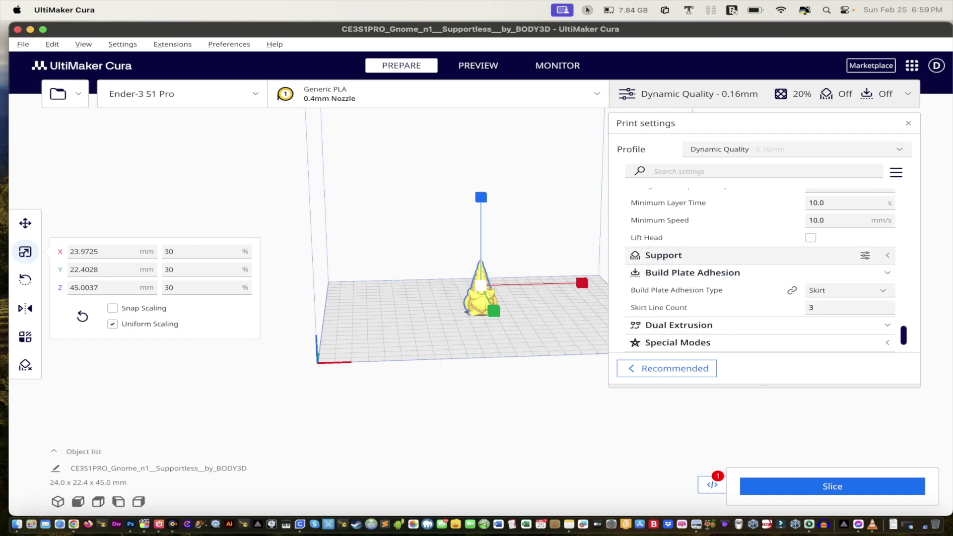
{"action": "left_click", "coordinate": [663, 255]}
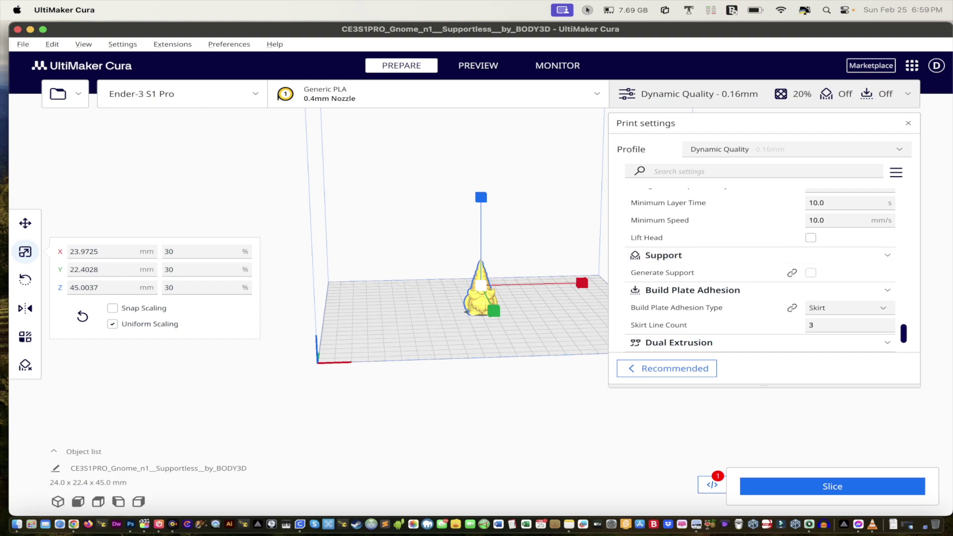
{"action": "left_click", "coordinate": [811, 273]}
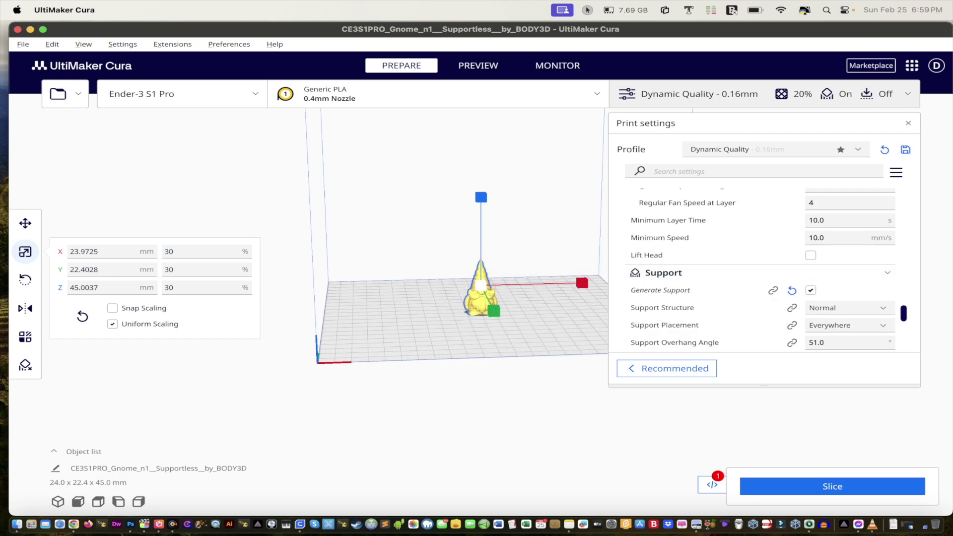
{"action": "scroll", "coordinate": [844, 270], "scroll_direction": "down", "scroll_amount": 2}
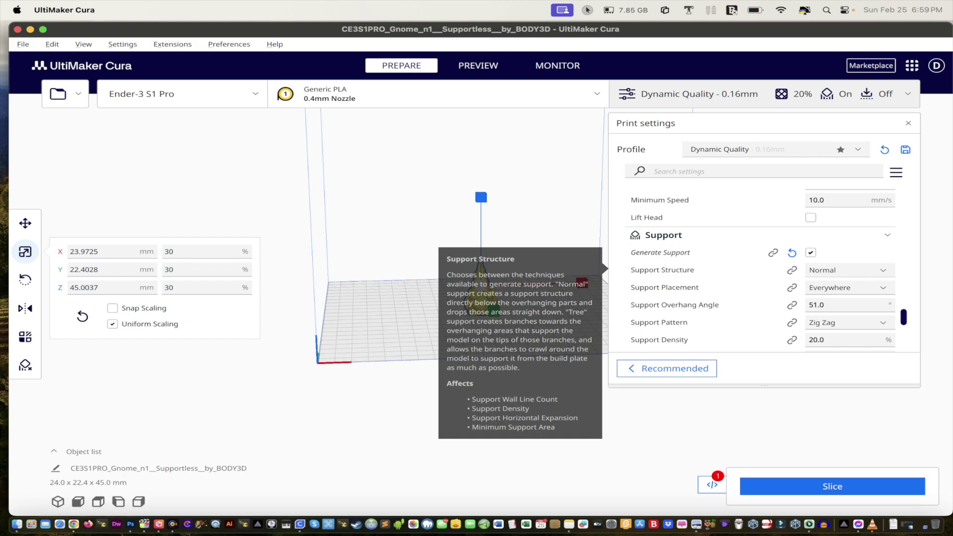
{"action": "left_click", "coordinate": [849, 270]}
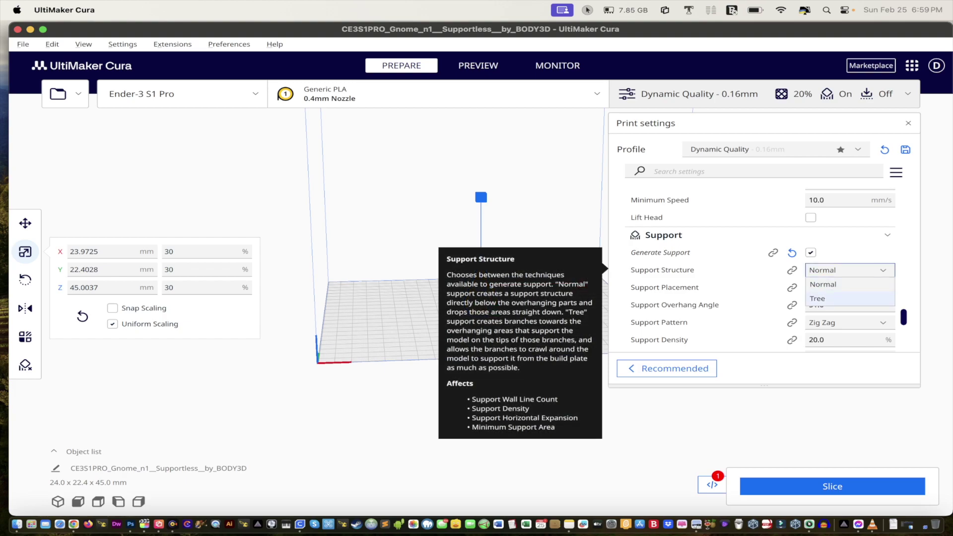
{"action": "left_click", "coordinate": [824, 299]}
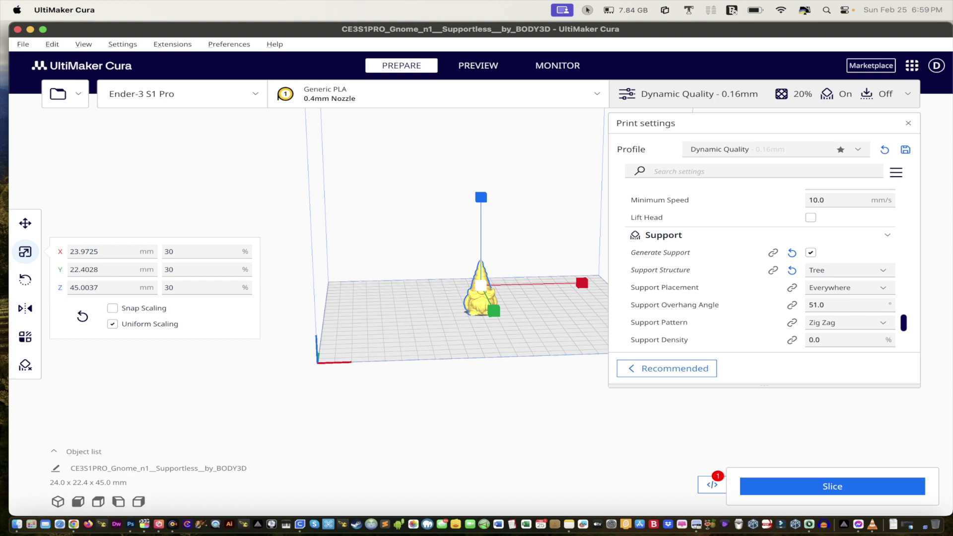
Switch to Chrome, open a personal browser profile and search Google for "cura tree support"
{"action": "left_click", "coordinate": [73, 524]}
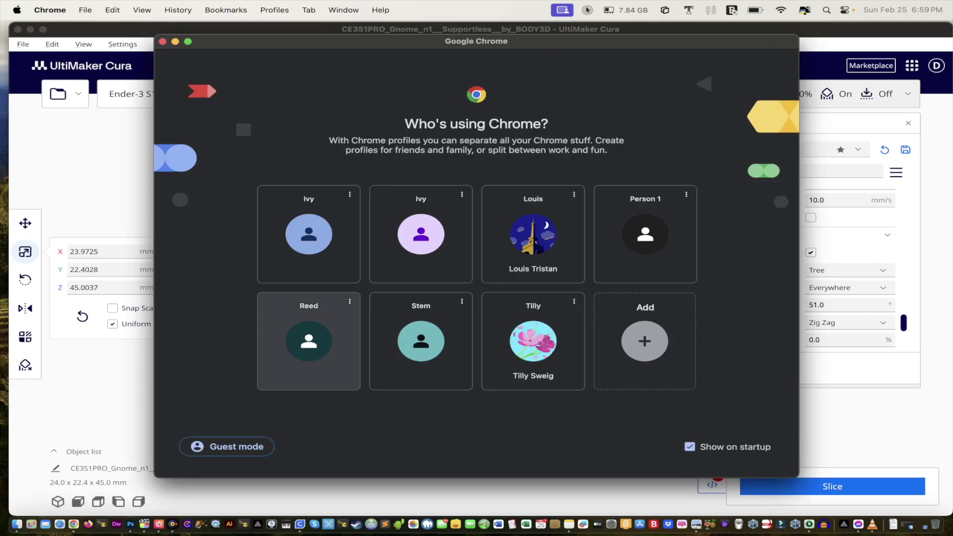
{"action": "left_click", "coordinate": [533, 234]}
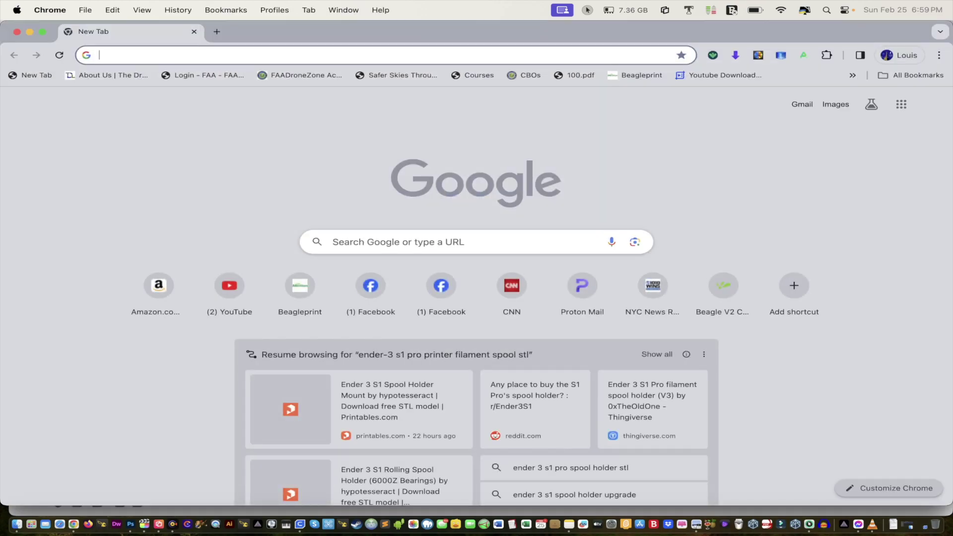
{"action": "left_click", "coordinate": [225, 10]}
{"action": "mouse_move", "coordinate": [177, 10]}
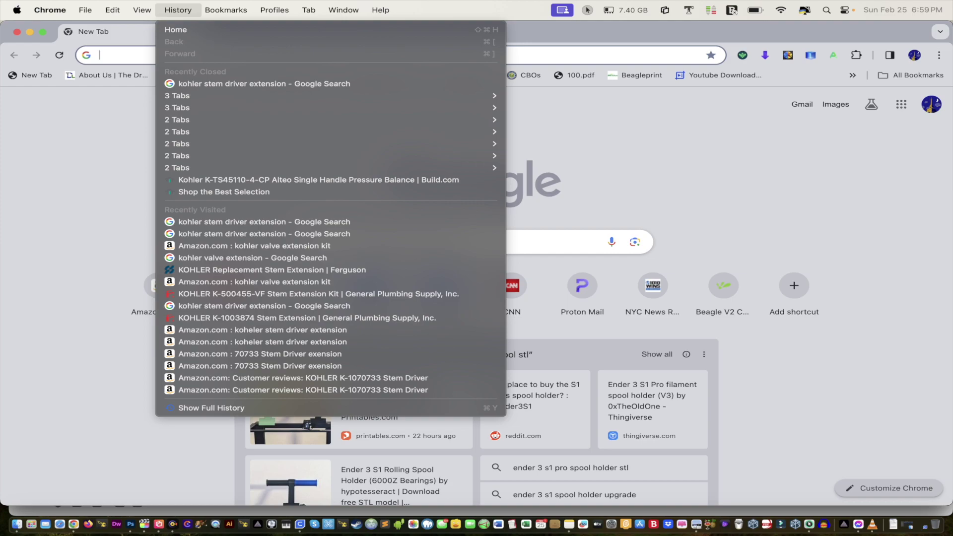
{"action": "key", "text": "Escape"}
{"action": "type", "text": "cura"}
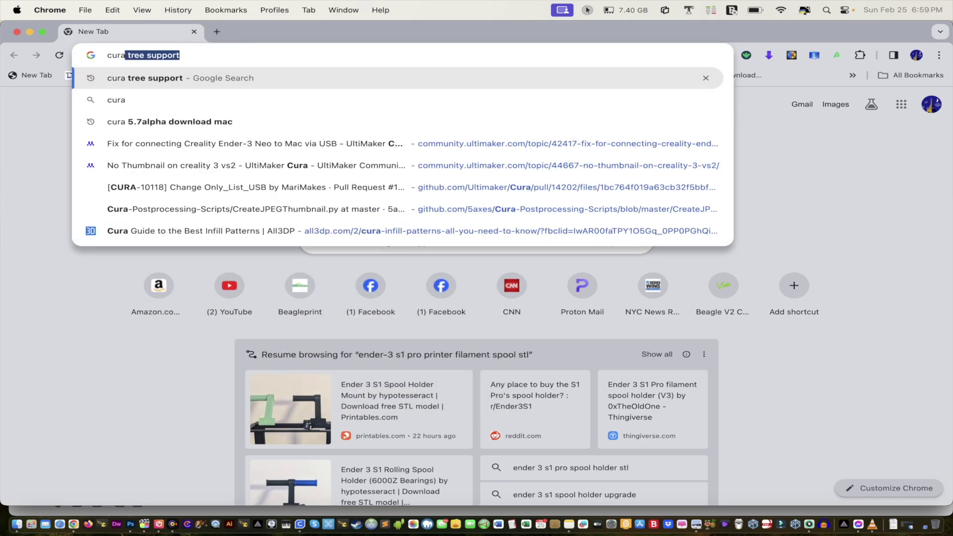
{"action": "key", "text": "Return"}
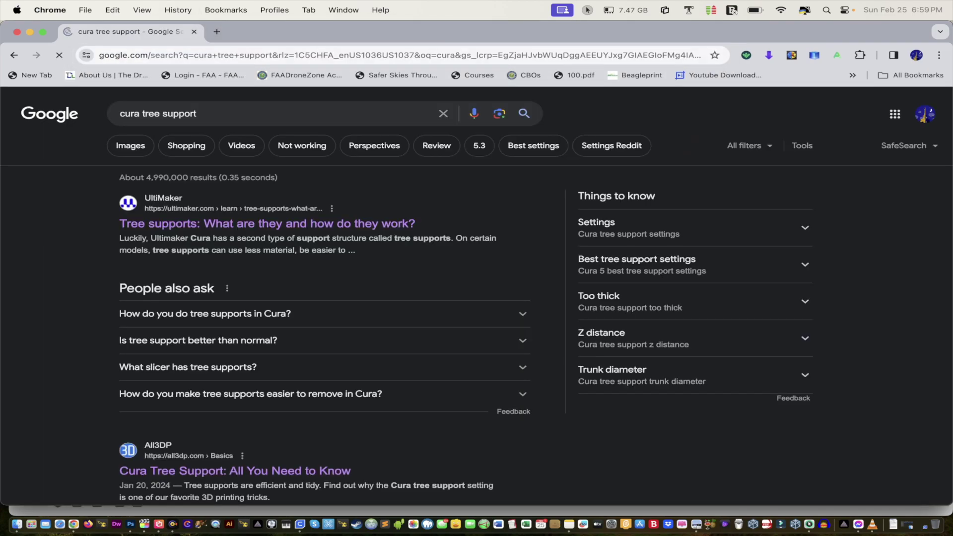
Open UltiMaker's article on tree supports and read through what they are and how they work
{"action": "left_click", "coordinate": [268, 223]}
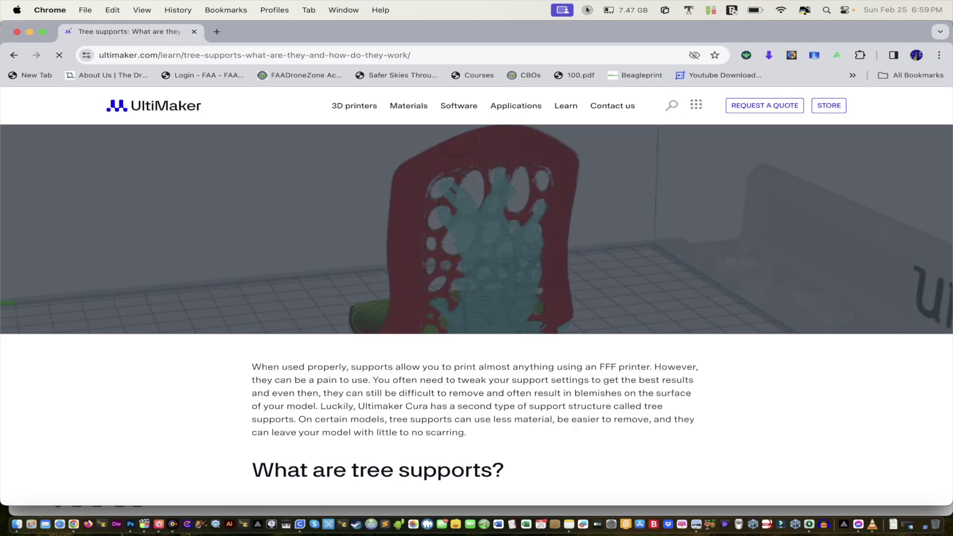
{"action": "scroll", "coordinate": [477, 298], "scroll_direction": "down", "scroll_amount": 5}
{"action": "scroll", "coordinate": [477, 298], "scroll_direction": "down", "scroll_amount": 10}
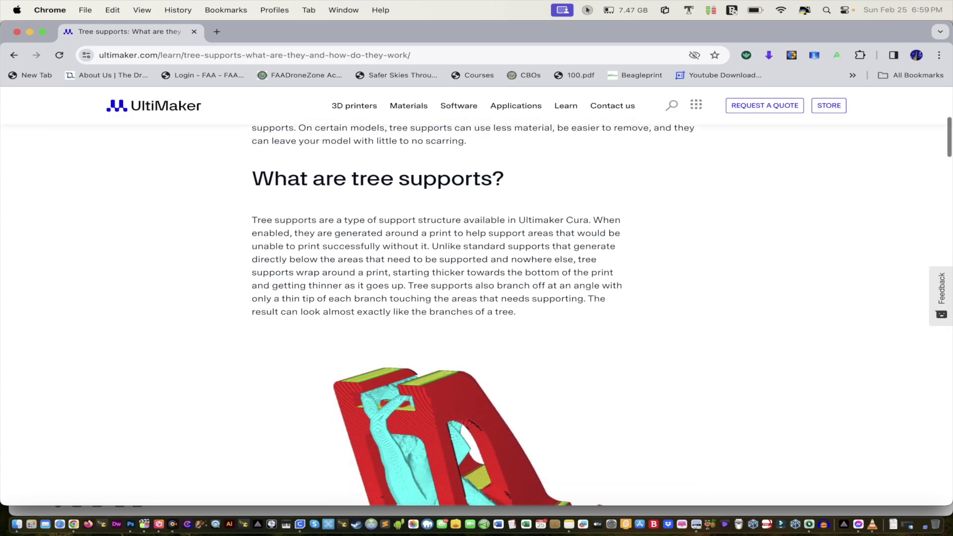
{"action": "scroll", "coordinate": [476, 298], "scroll_direction": "down", "scroll_amount": 10}
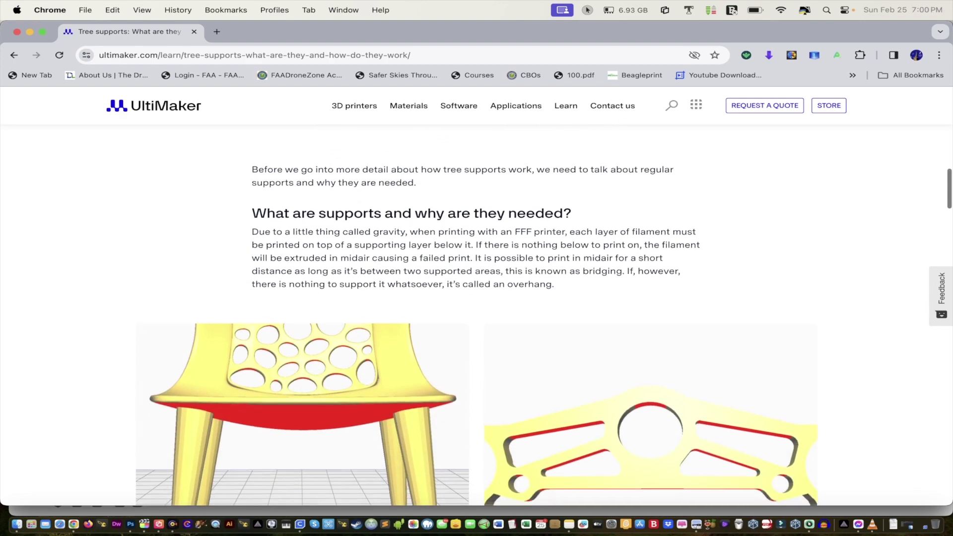
{"action": "scroll", "coordinate": [476, 298], "scroll_direction": "down", "scroll_amount": 10}
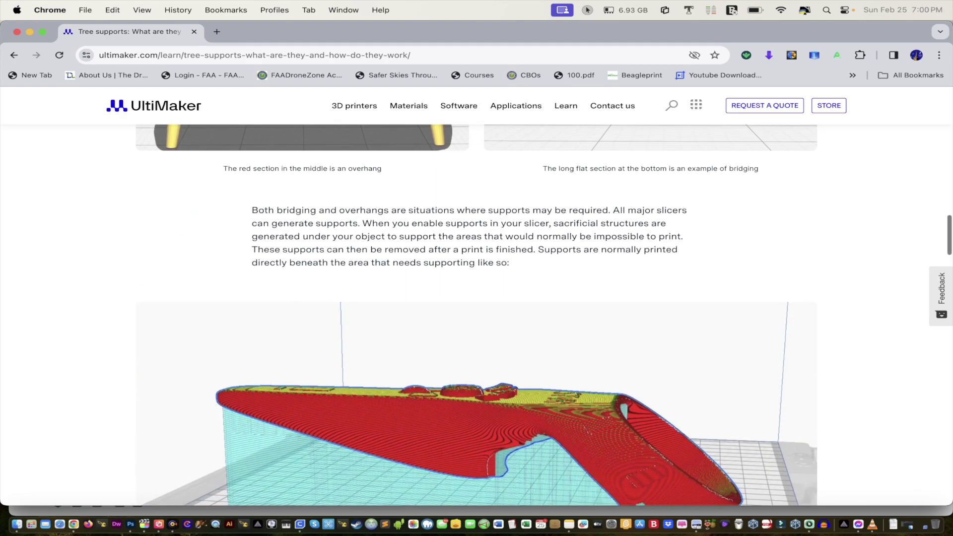
{"action": "scroll", "coordinate": [476, 298], "scroll_direction": "down", "scroll_amount": 5}
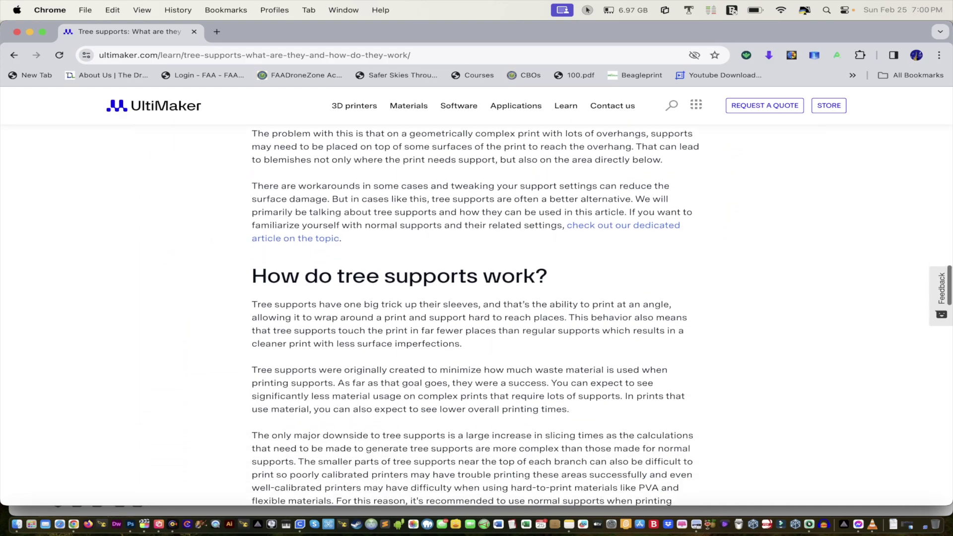
{"action": "scroll", "coordinate": [476, 298], "scroll_direction": "down", "scroll_amount": 8}
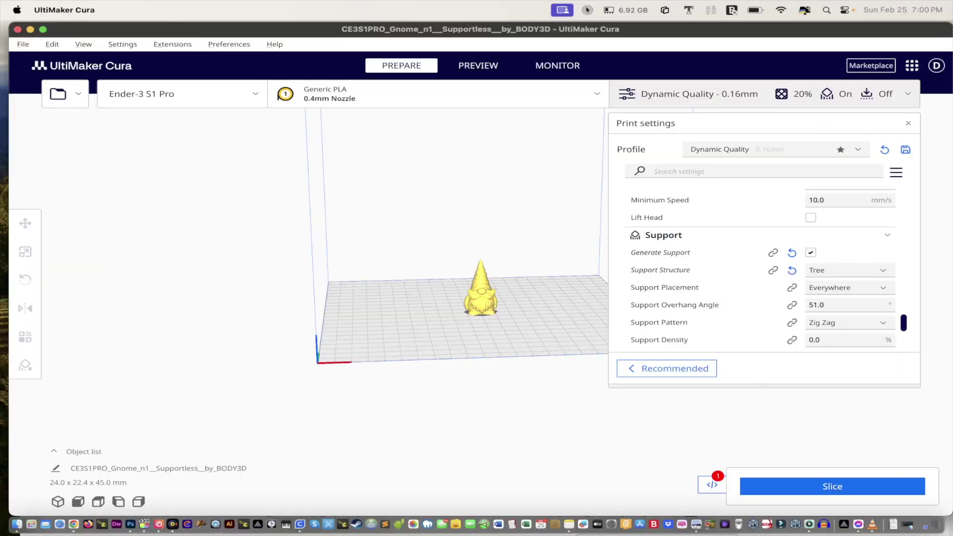
Slice the gnome and save the G-code to the Desktop as Gnome_n1__Supportless__by_BODY3D, dropping the printer prefix
{"action": "mouse_move", "coordinate": [665, 287]}
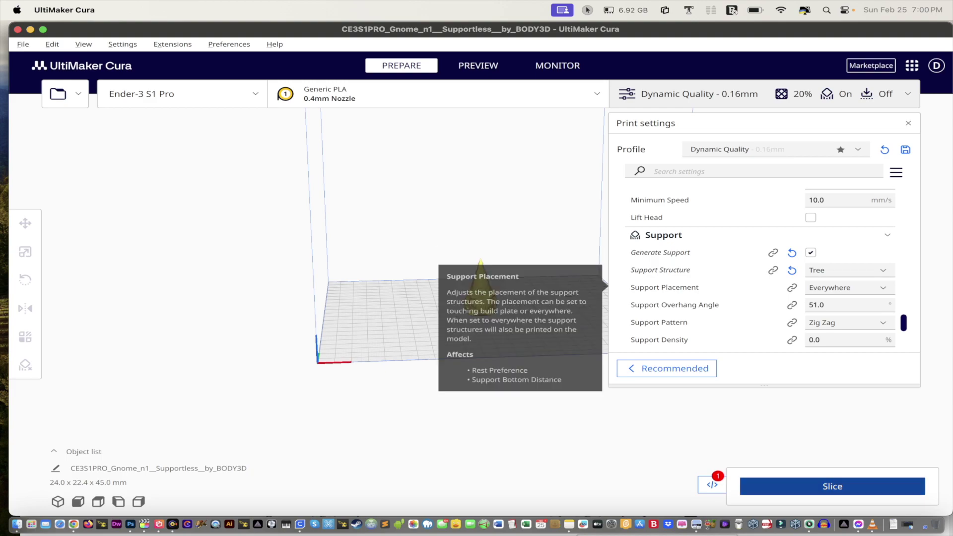
{"action": "left_click", "coordinate": [832, 487]}
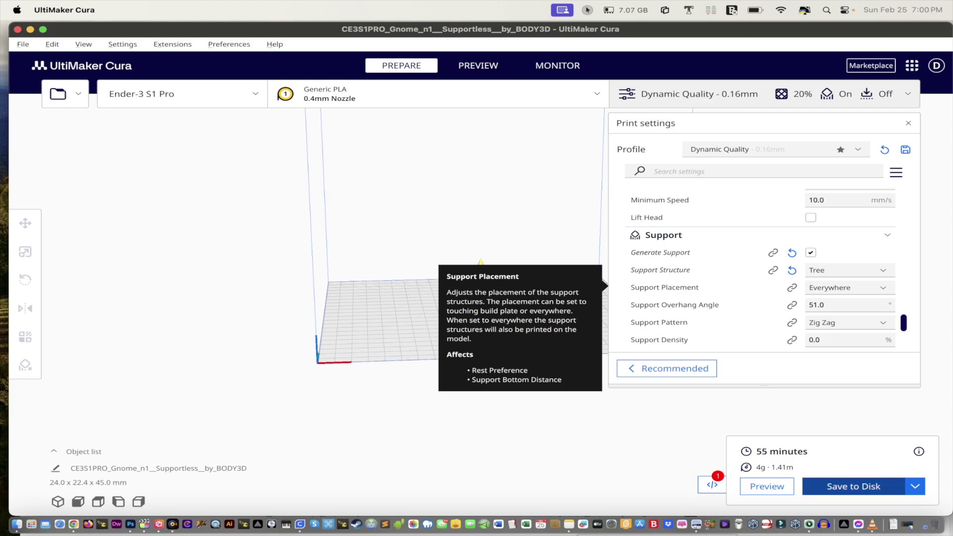
{"action": "left_click", "coordinate": [853, 486]}
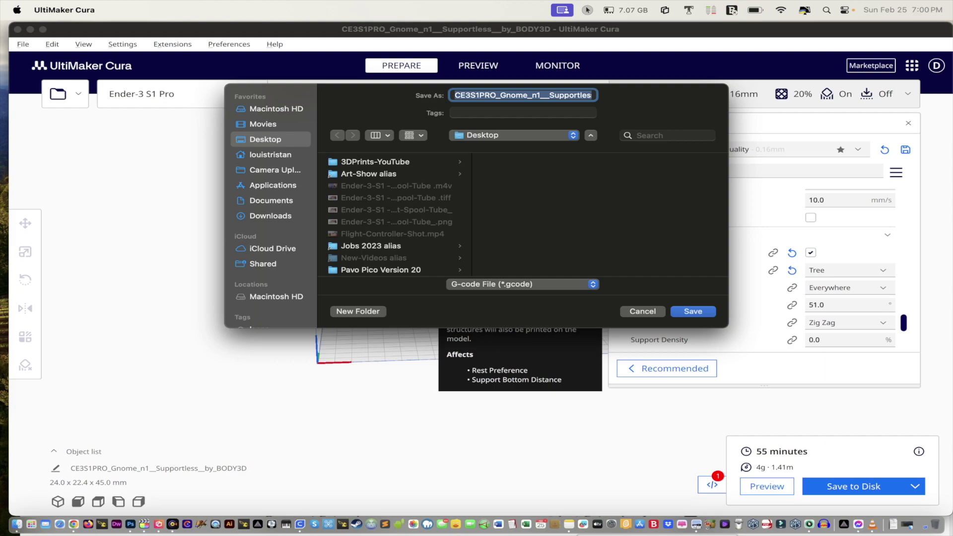
{"action": "left_click_drag", "start_coordinate": [500, 95], "coordinate": [454, 94]}
{"action": "key", "text": "BackSpace"}
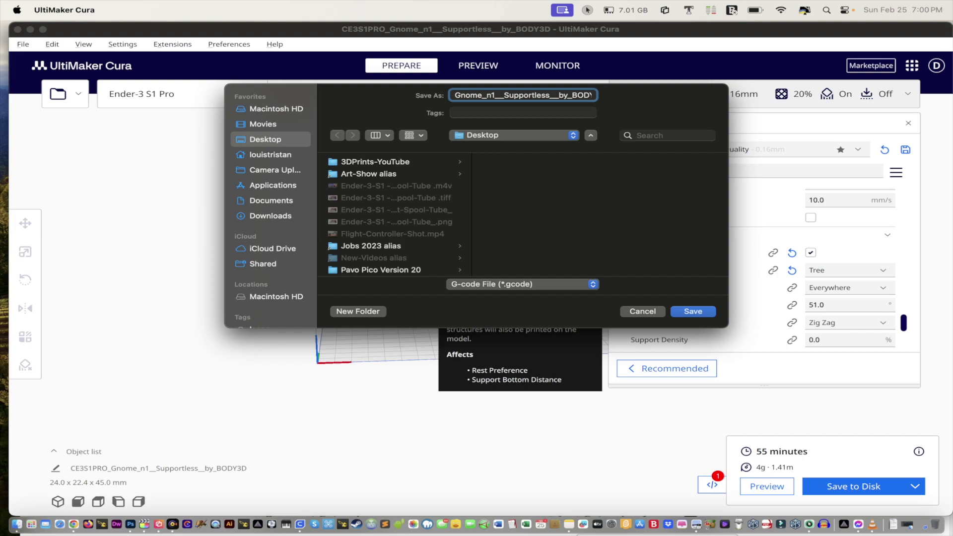
{"action": "key", "text": "Return"}
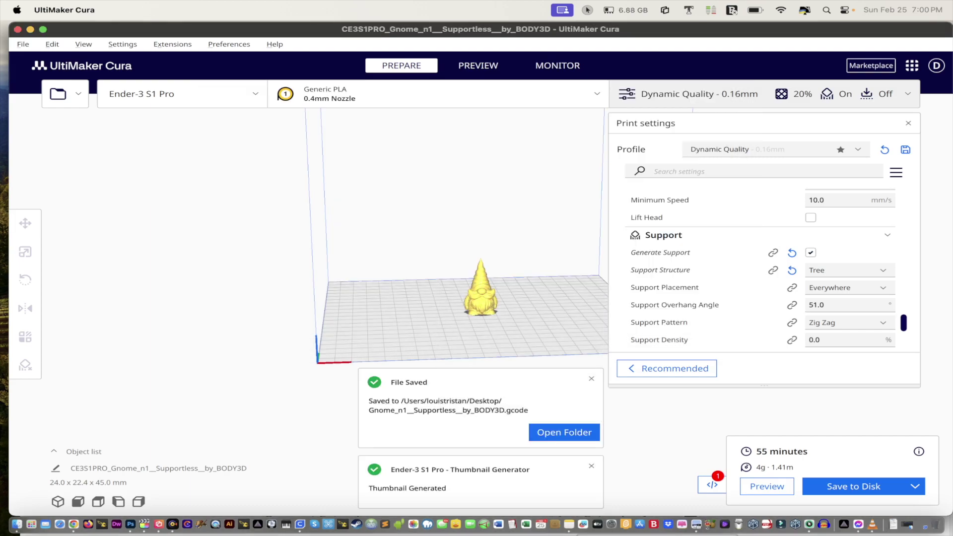
Preview the sliced gnome in layer view and inspect it from the top and from both sides
{"action": "left_click", "coordinate": [478, 65]}
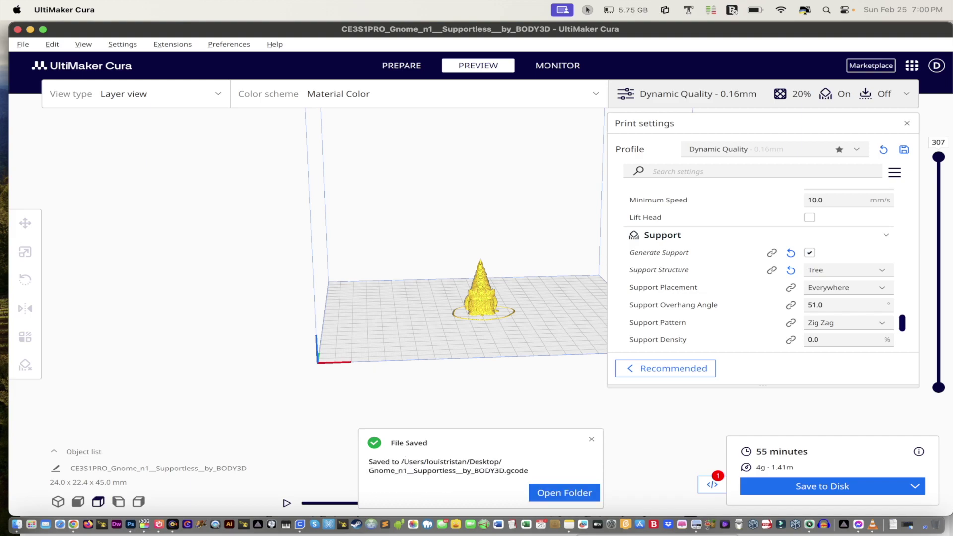
{"action": "left_click", "coordinate": [99, 502]}
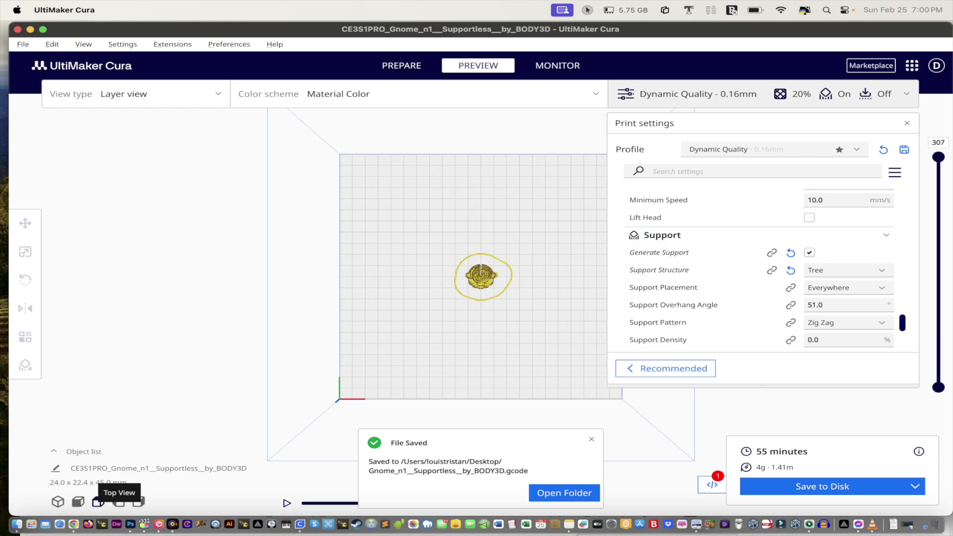
{"action": "left_click", "coordinate": [118, 502]}
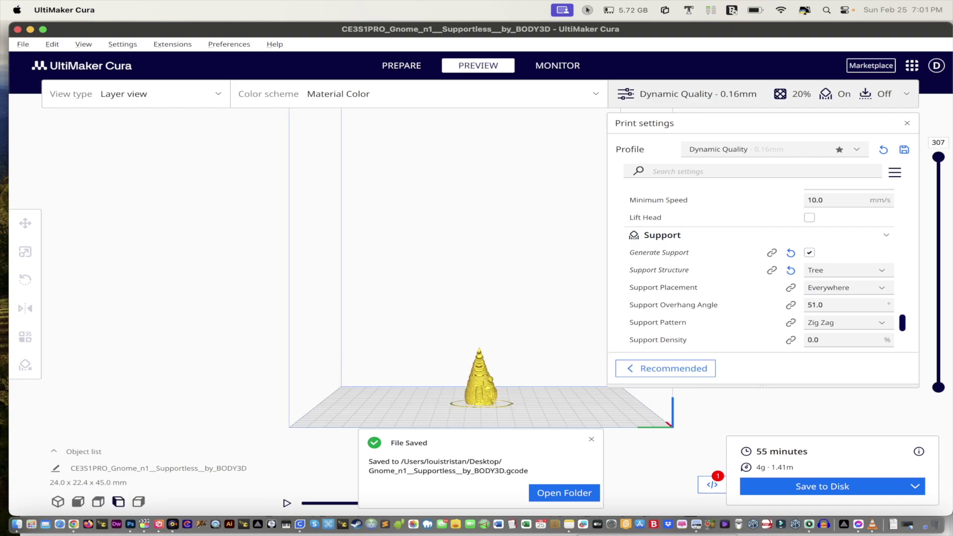
{"action": "left_click", "coordinate": [138, 502]}
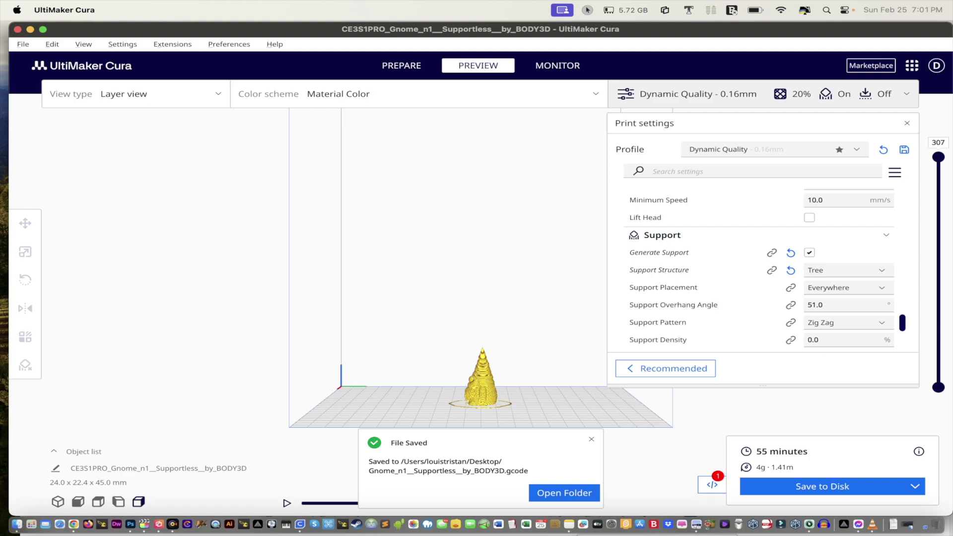
Inspect the gnome's layer preview from the top, in the 3D view and from the front
{"action": "left_click", "coordinate": [98, 502]}
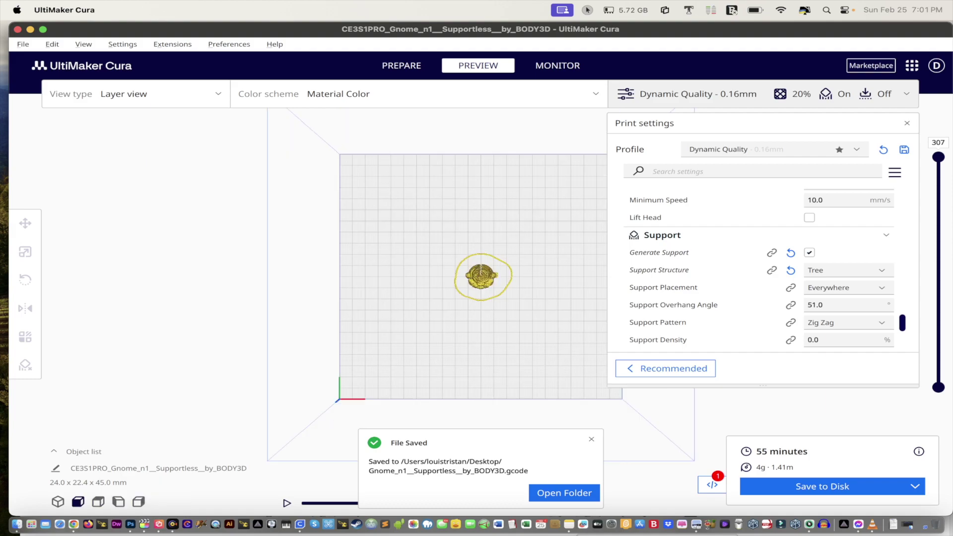
{"action": "left_click", "coordinate": [58, 502]}
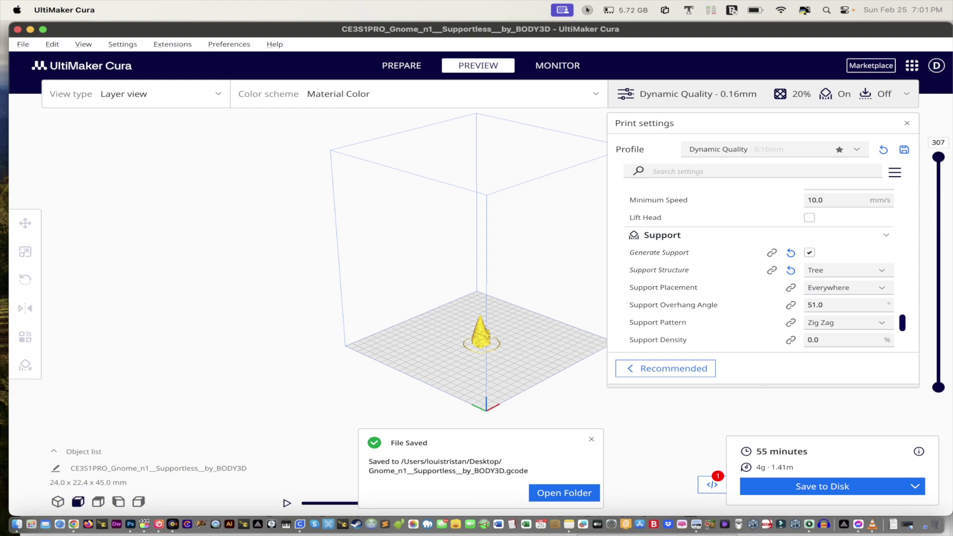
{"action": "left_click", "coordinate": [78, 502]}
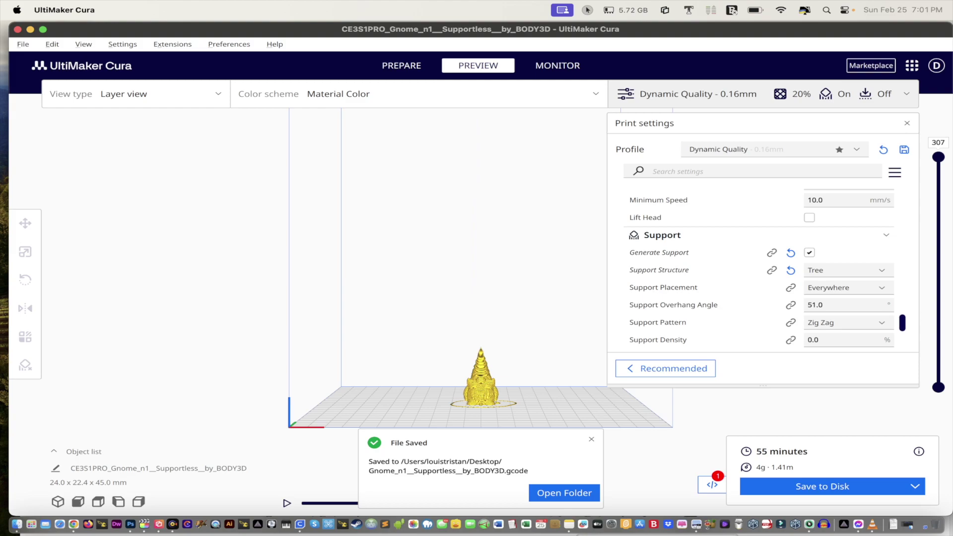
Move the gnome about 29 mm in the negative X direction and compare it in the prepare and preview stages
{"action": "left_click", "coordinate": [481, 382]}
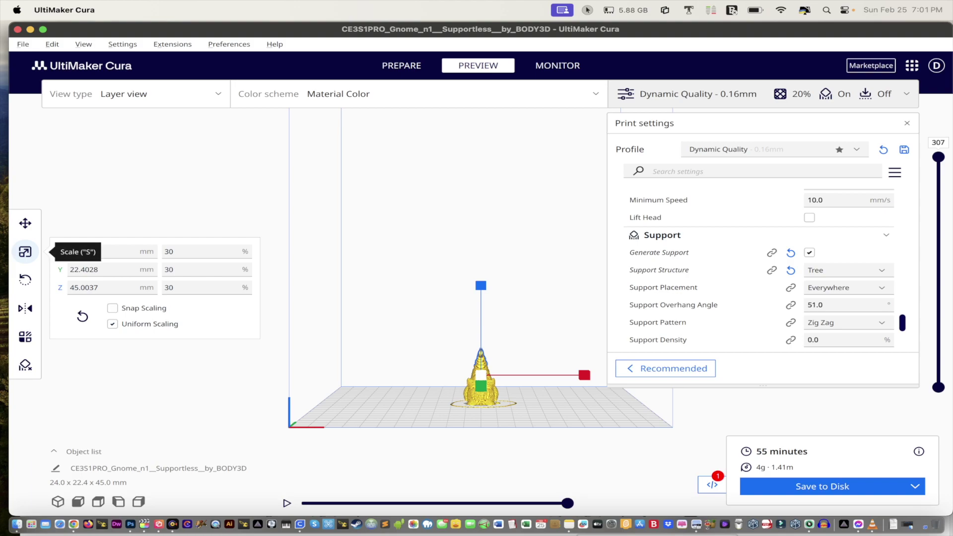
{"action": "left_click", "coordinate": [25, 224]}
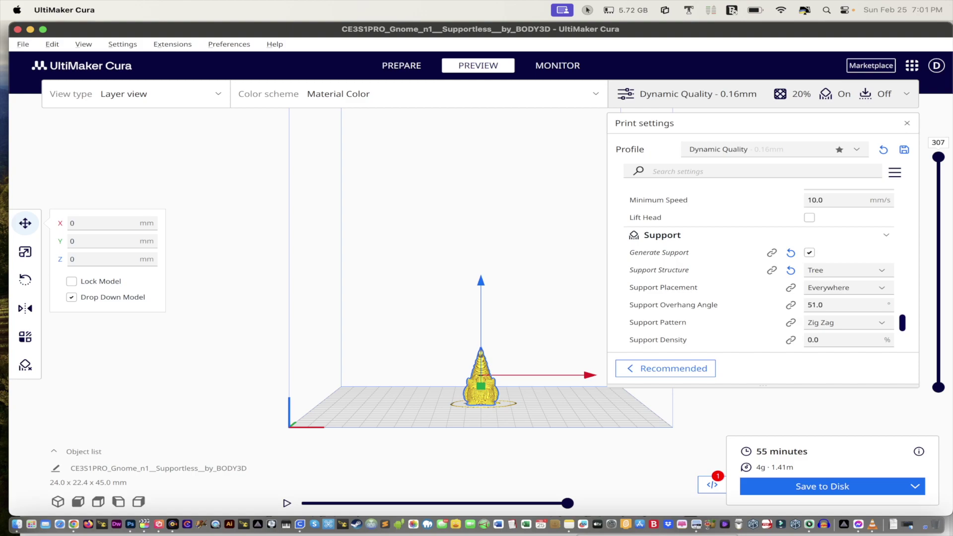
{"action": "left_click_drag", "start_coordinate": [588, 376], "coordinate": [545, 375]}
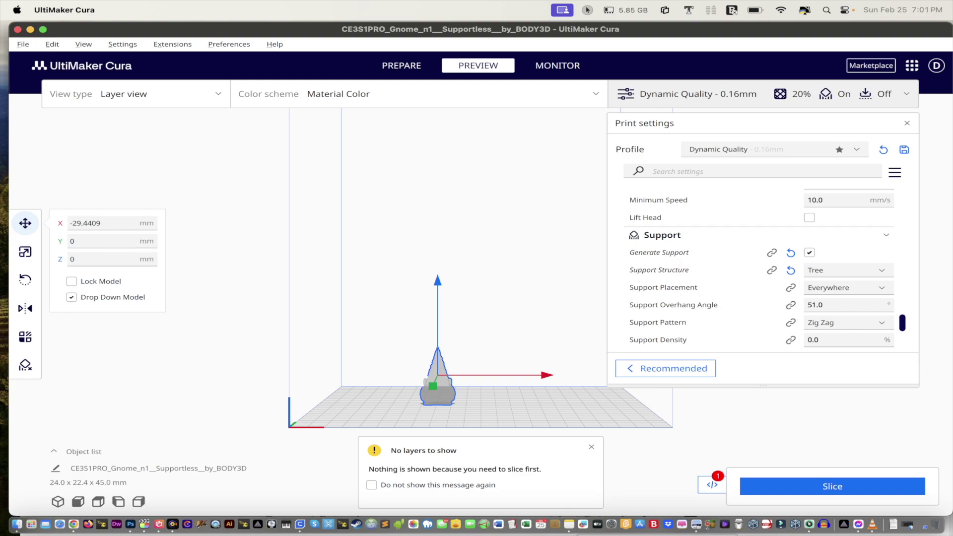
{"action": "left_click", "coordinate": [402, 66]}
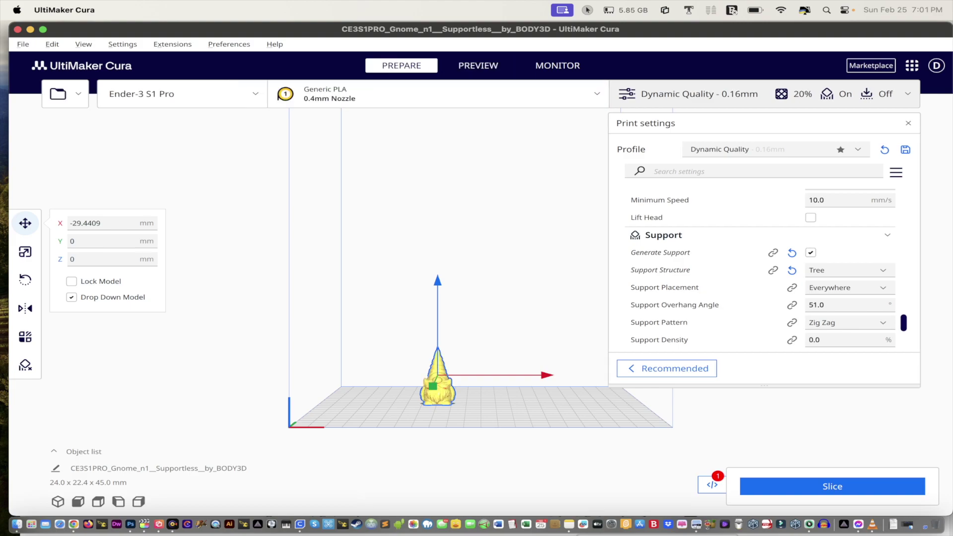
{"action": "left_click", "coordinate": [478, 66]}
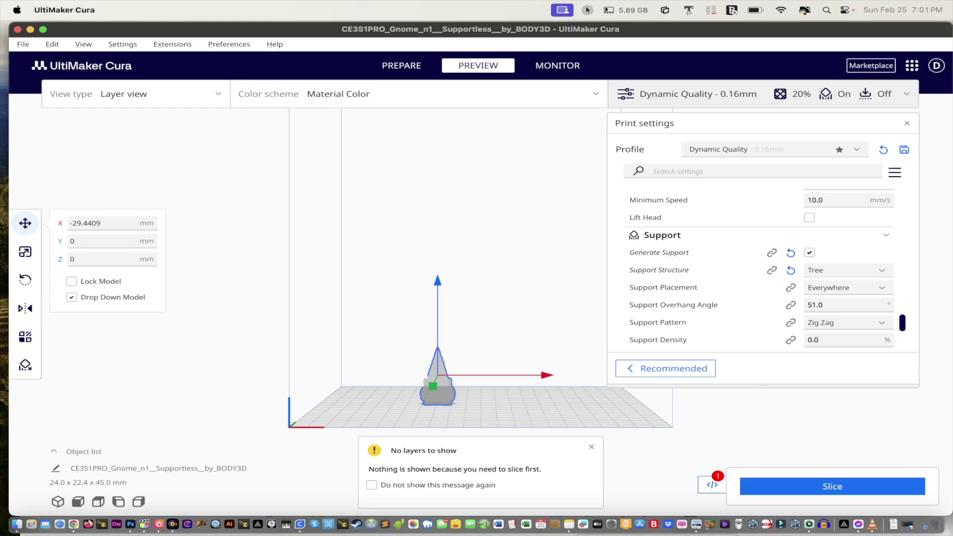
Undo the gnome's move along X and its earlier scaling, and clear the selection
{"action": "mouse_move", "coordinate": [674, 305]}
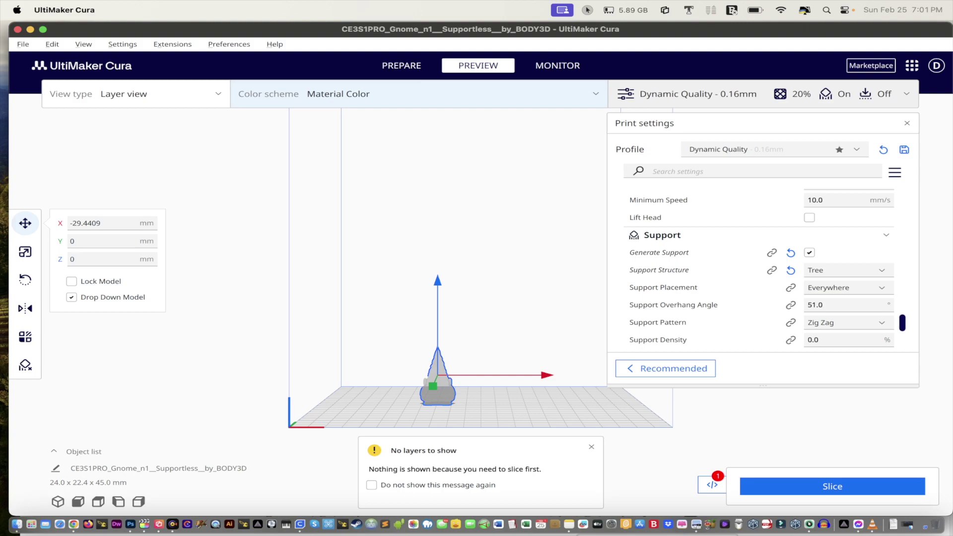
{"action": "key", "text": "super+z"}
{"action": "key", "text": "super+z"}
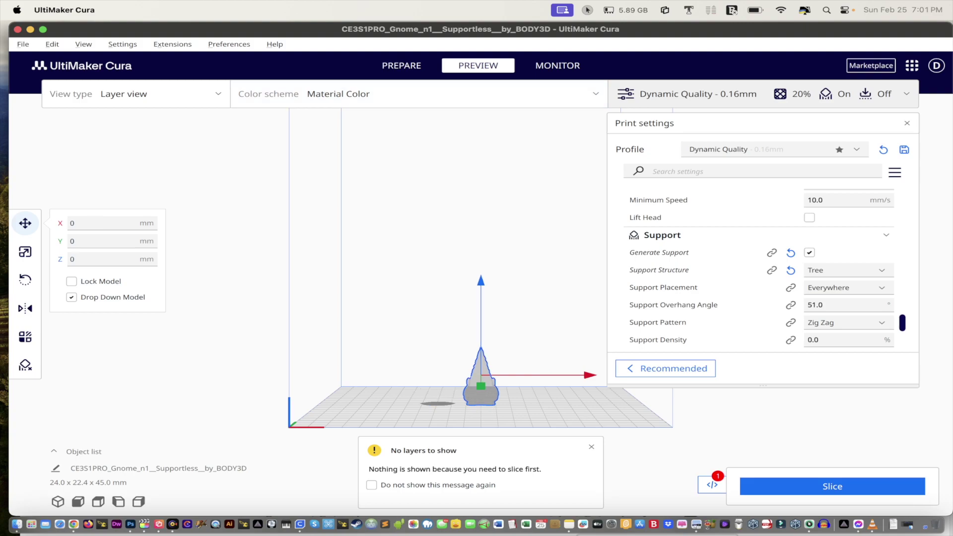
{"action": "key", "text": "Escape"}
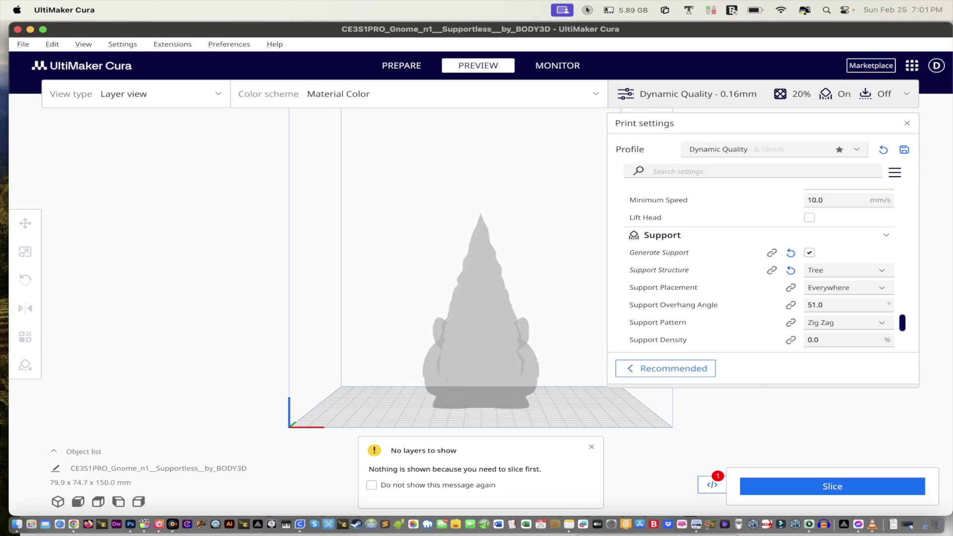
Slice the unscaled gnome with tree supports and view its layers in the preview stage
{"action": "left_click", "coordinate": [480, 318]}
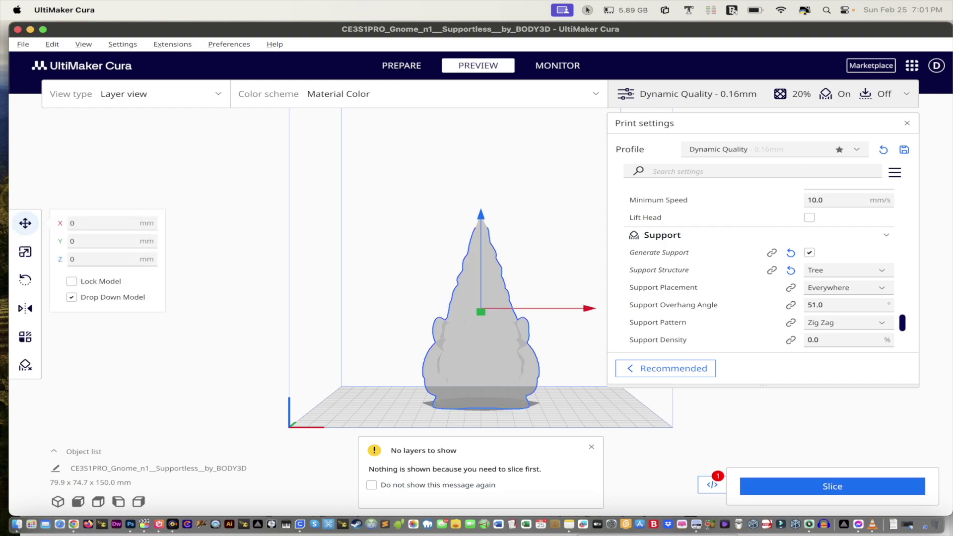
{"action": "left_click", "coordinate": [401, 65]}
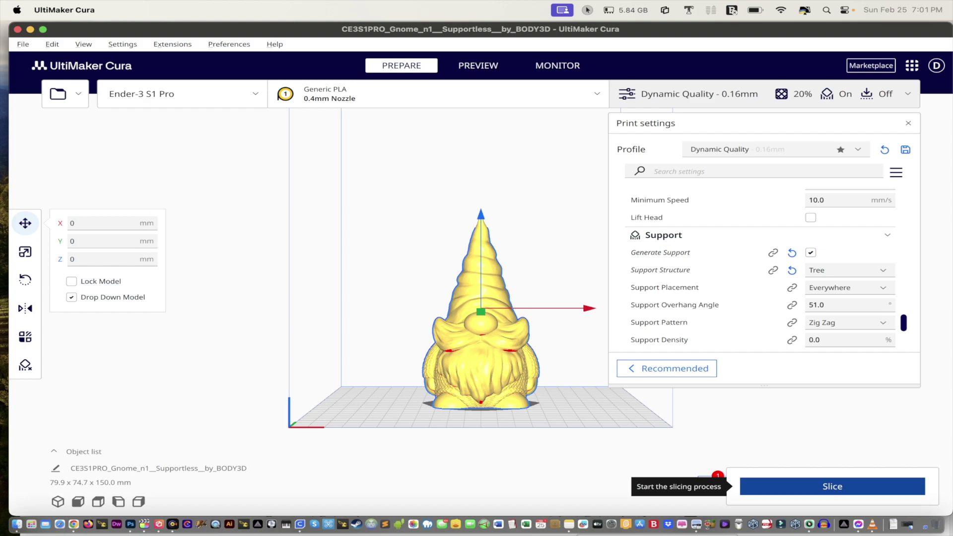
{"action": "left_click", "coordinate": [833, 486]}
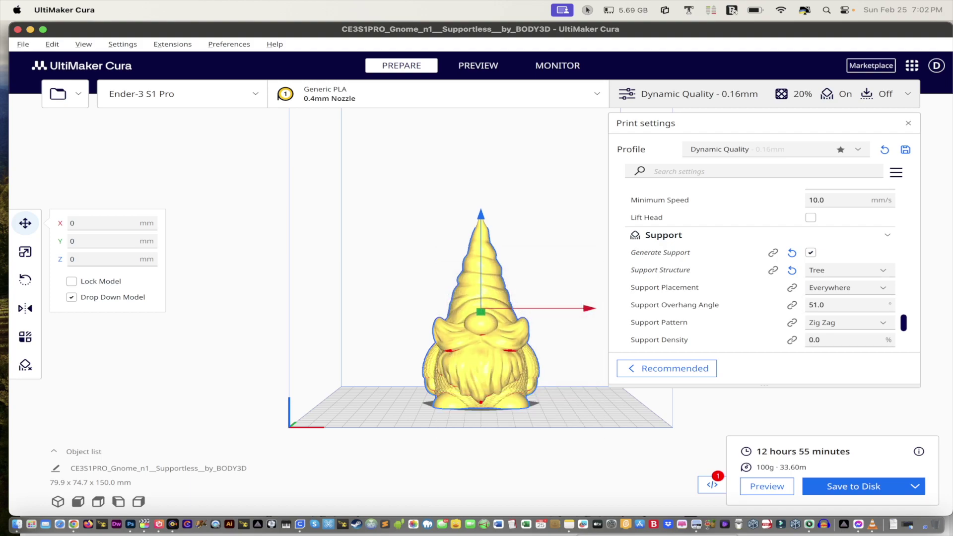
{"action": "left_click", "coordinate": [478, 65]}
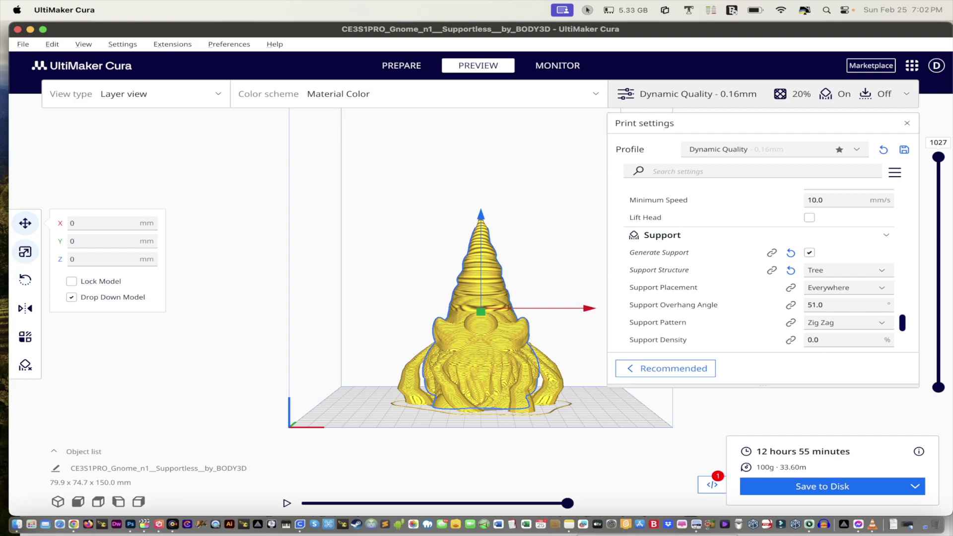
Delete the gnome from the build plate and load its STL file again from the Downloads folder
{"action": "key", "text": "Delete"}
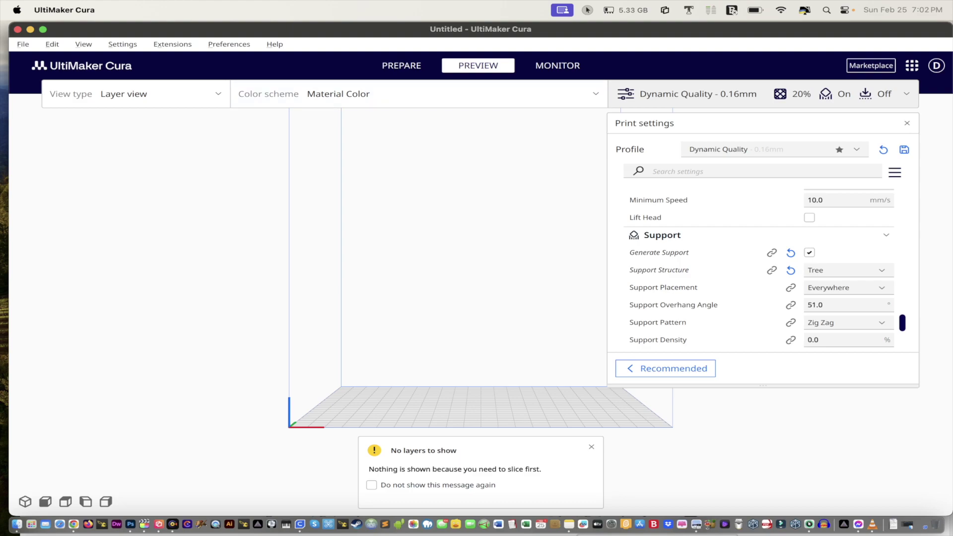
{"action": "left_click_drag", "start_coordinate": [480, 29], "coordinate": [646, 46]}
{"action": "left_click_drag", "start_coordinate": [712, 46], "coordinate": [665, 63]}
{"action": "key", "text": "super+Tab"}
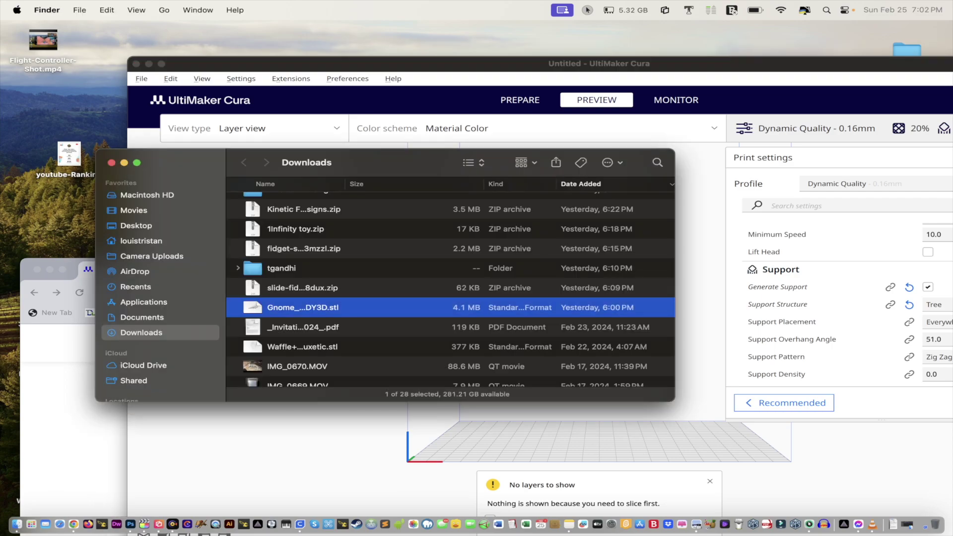
{"action": "left_click_drag", "start_coordinate": [303, 307], "coordinate": [595, 430]}
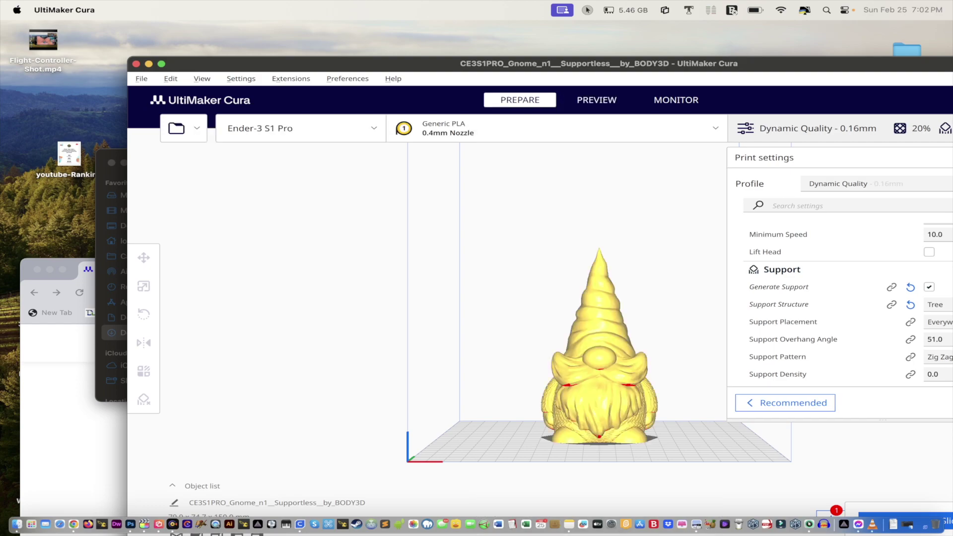
{"action": "left_click_drag", "start_coordinate": [598, 63], "coordinate": [473, 27]}
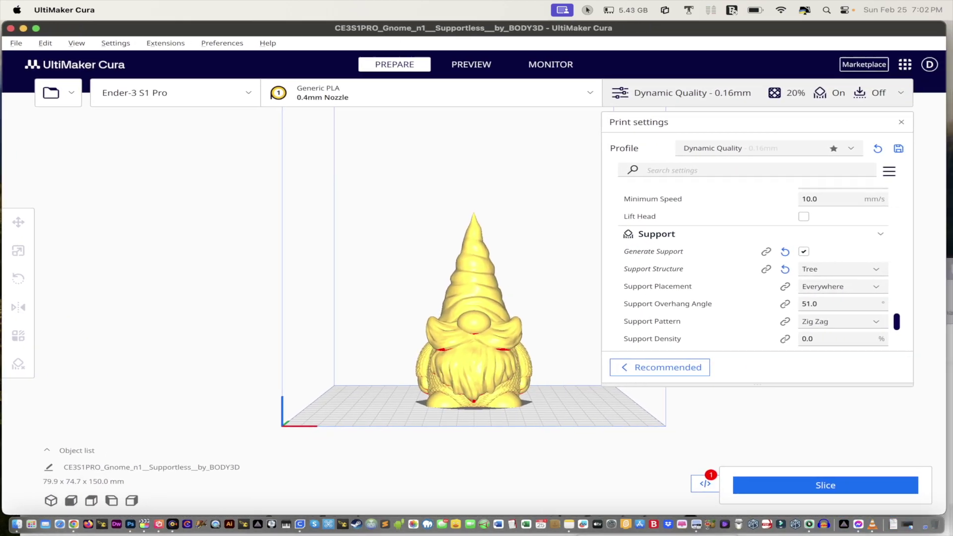
Scale the reloaded gnome uniformly to 30%
{"action": "left_click", "coordinate": [474, 348]}
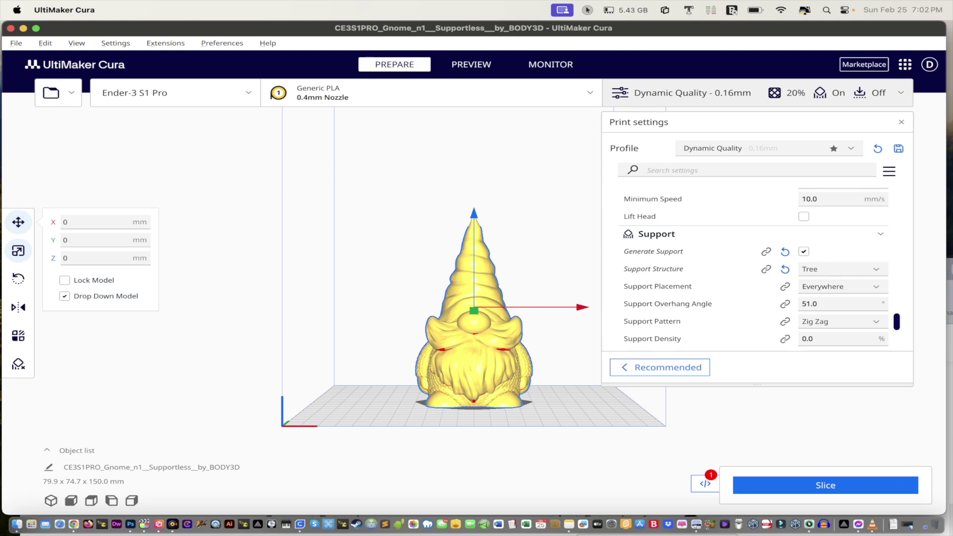
{"action": "left_click", "coordinate": [18, 251]}
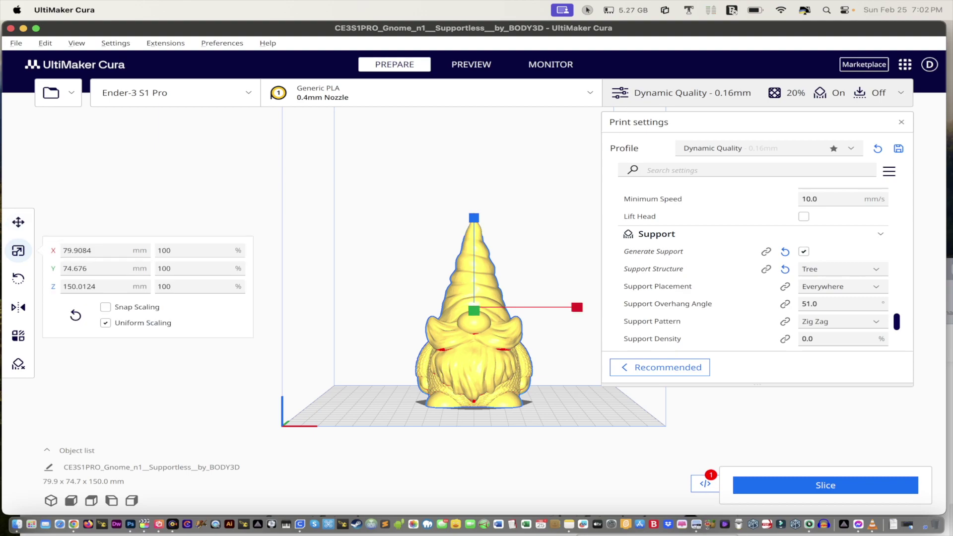
{"action": "left_click_drag", "start_coordinate": [174, 250], "coordinate": [157, 250]}
{"action": "type", "text": "30"}
{"action": "key", "text": "Return"}
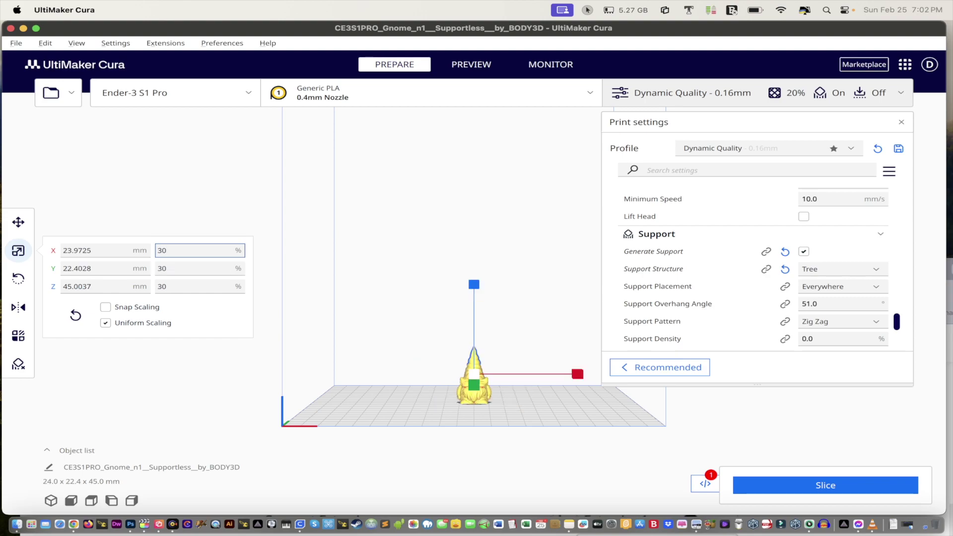
{"action": "left_click", "coordinate": [416, 358]}
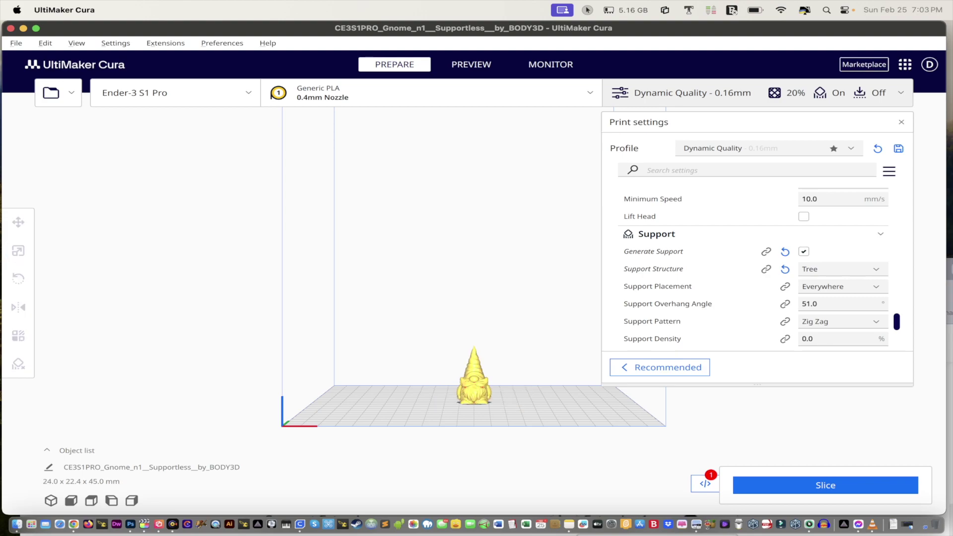
Slice the scaled gnome with tree supports and inspect its layers up close in the preview stage
{"action": "left_click", "coordinate": [474, 378]}
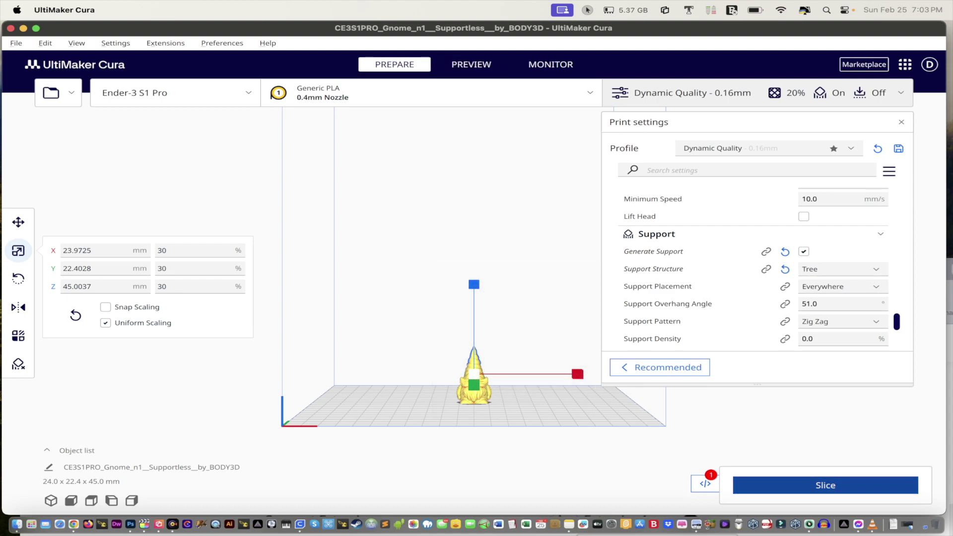
{"action": "left_click", "coordinate": [826, 485]}
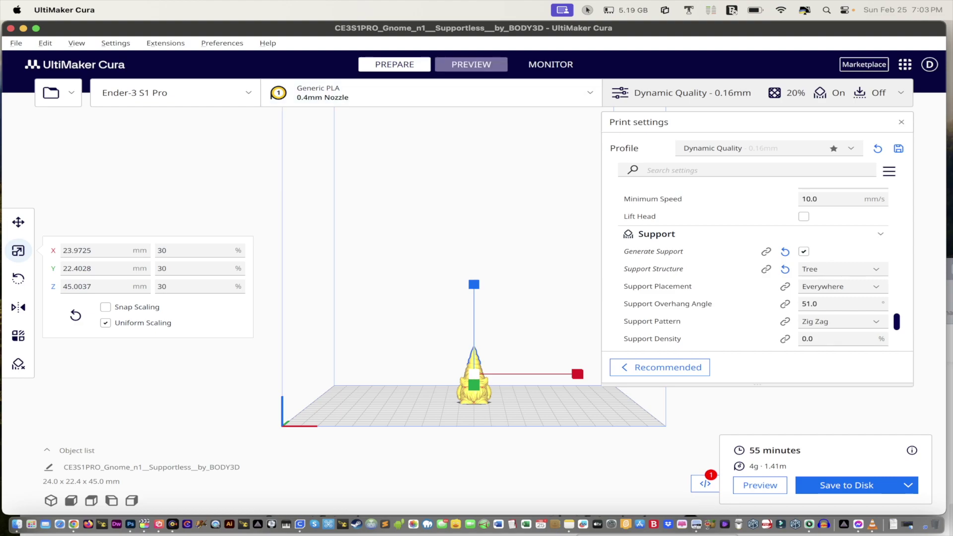
{"action": "left_click", "coordinate": [471, 65]}
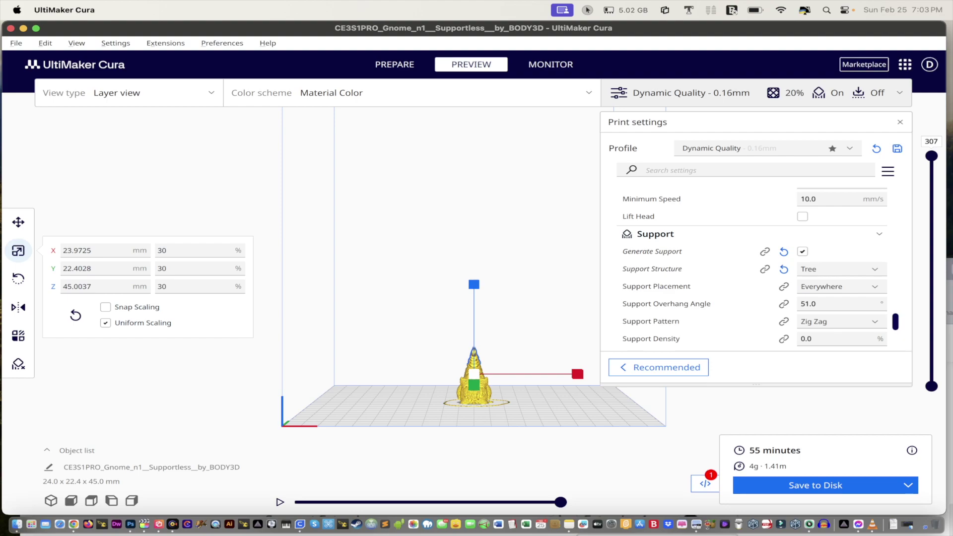
{"action": "key", "text": "Escape"}
{"action": "scroll", "coordinate": [474, 273], "scroll_direction": "up", "scroll_amount": 6}
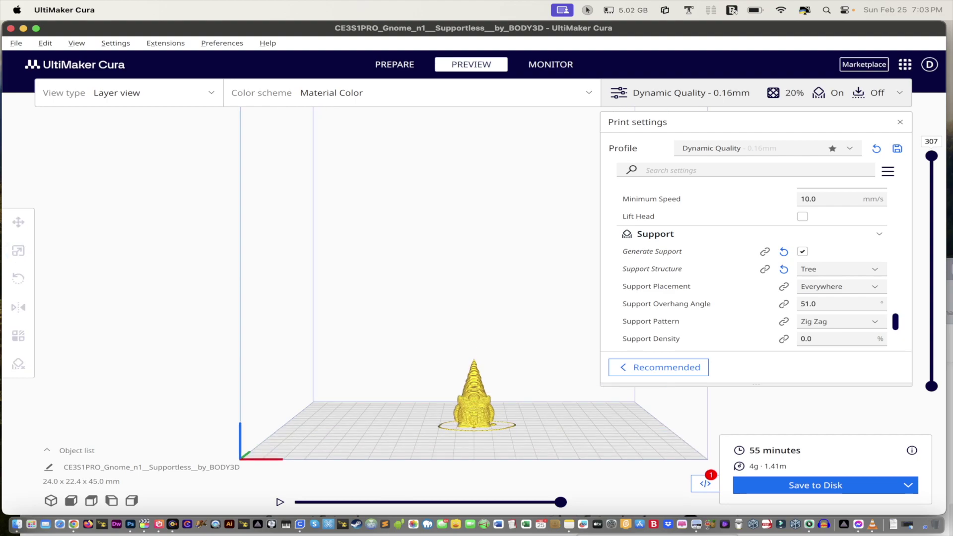
{"action": "scroll", "coordinate": [474, 273], "scroll_direction": "down", "scroll_amount": 1}
{"action": "scroll", "coordinate": [474, 348], "scroll_direction": "up", "scroll_amount": 3}
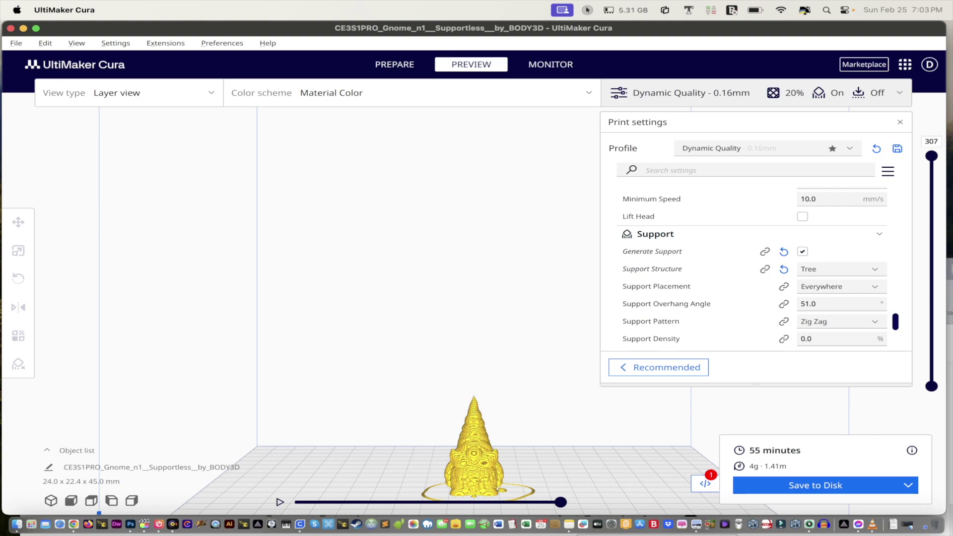
{"action": "scroll", "coordinate": [474, 348], "scroll_direction": "down", "scroll_amount": 5}
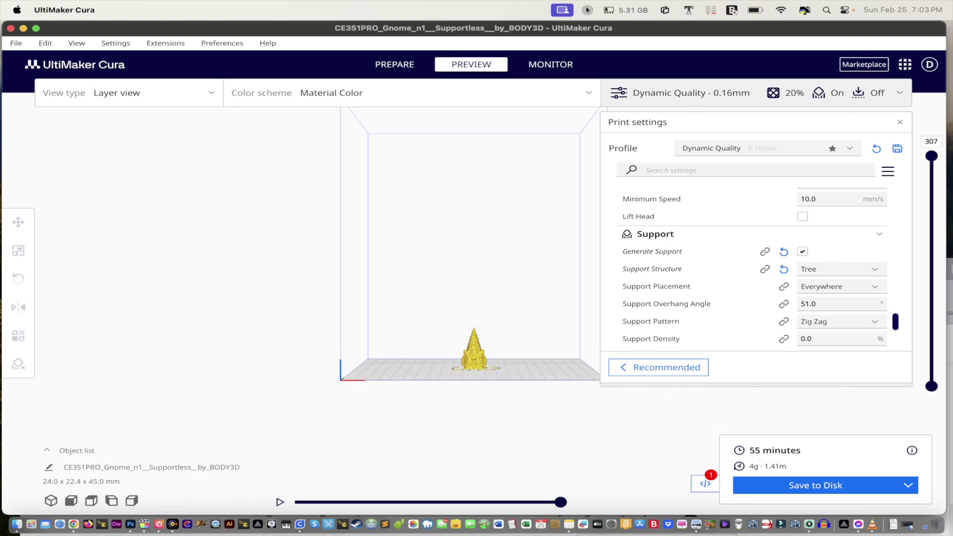